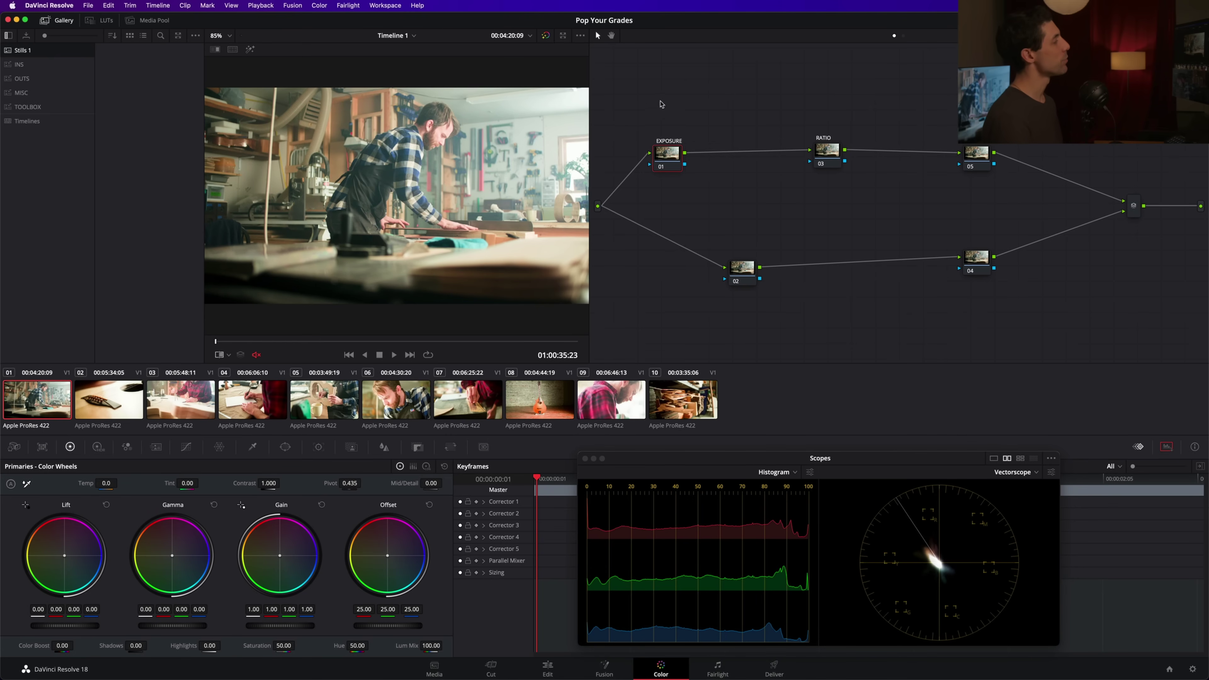
# Step: Review the node graph and the ungraded look of the first four clips
pyautogui.moveTo(661, 104); pyautogui.dragTo(993, 319)
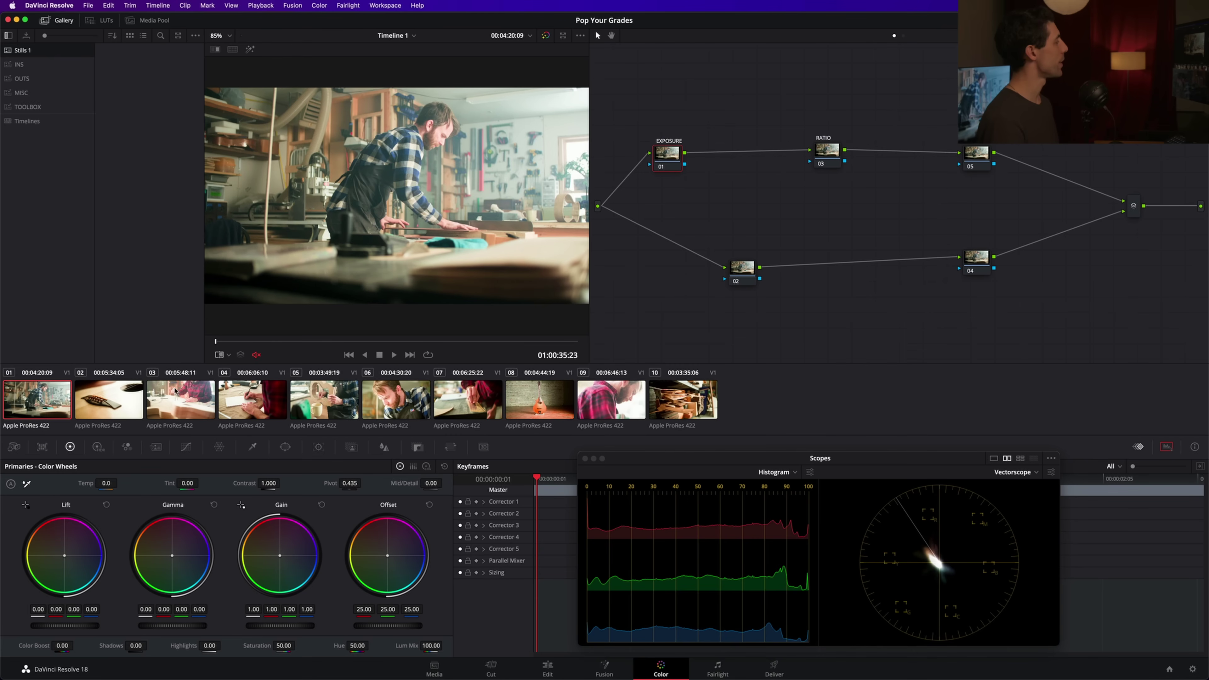
pyautogui.click(105, 393)
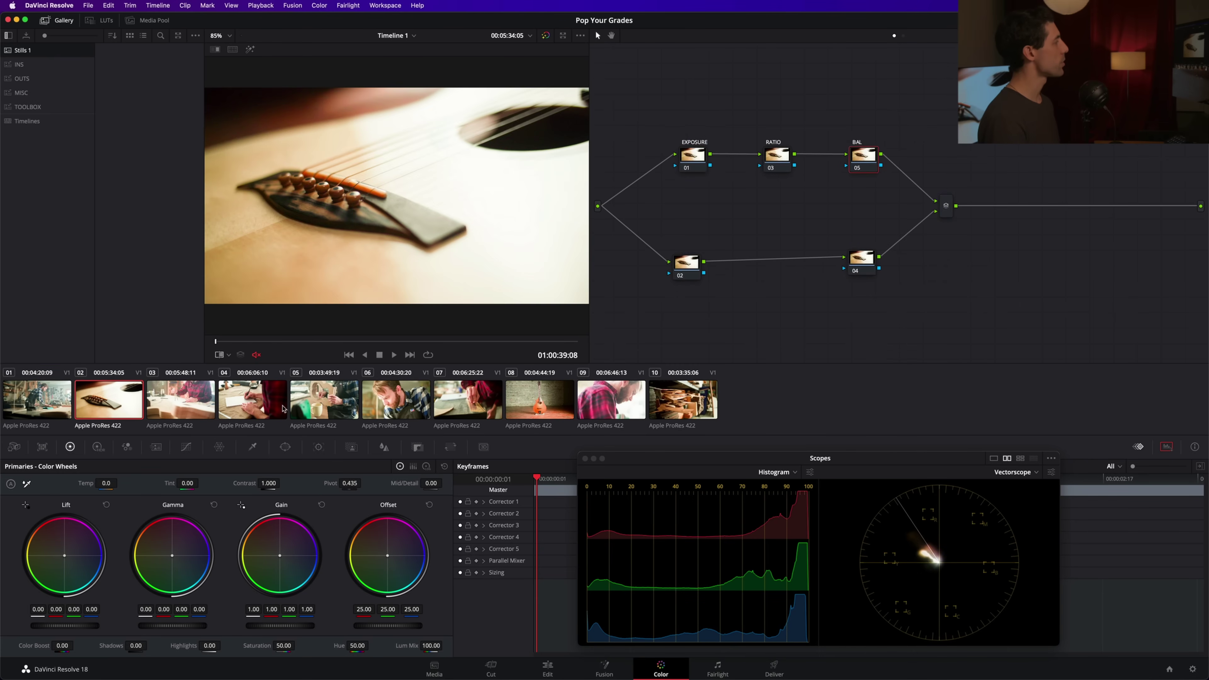
pyautogui.click(195, 394)
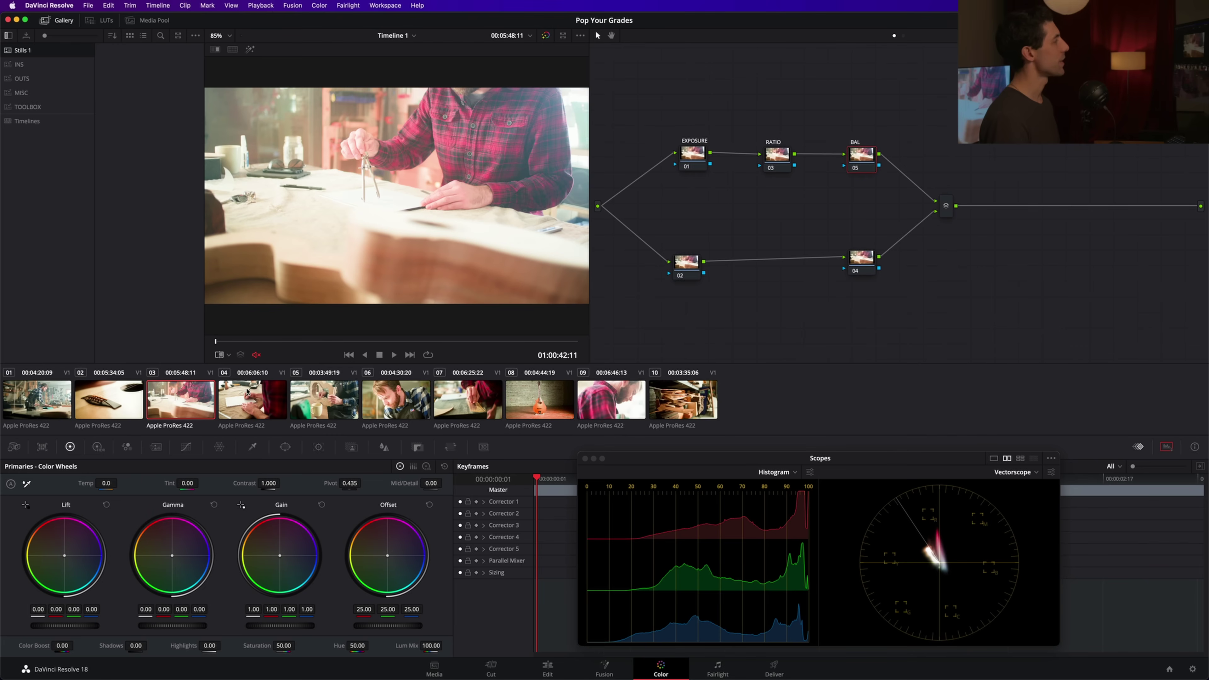
pyautogui.click(255, 398)
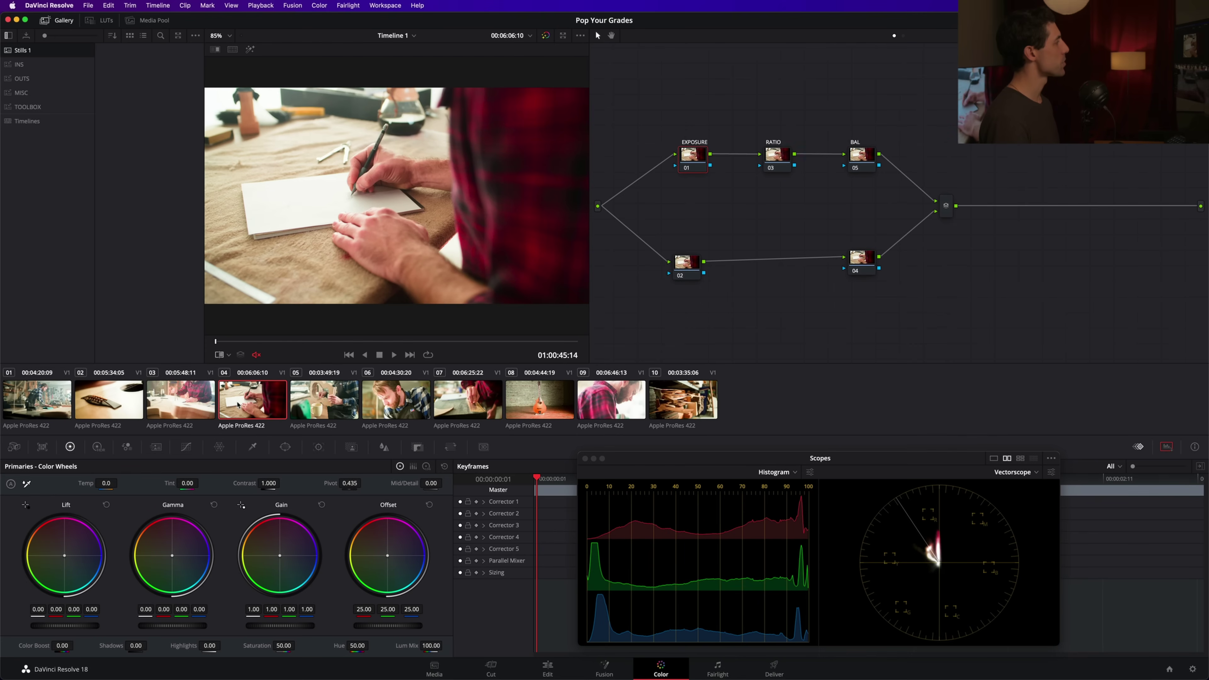
# Step: Return to clip 01, reposition node 02 in its node graph and select the EXPOSURE node
pyautogui.click(56, 394)
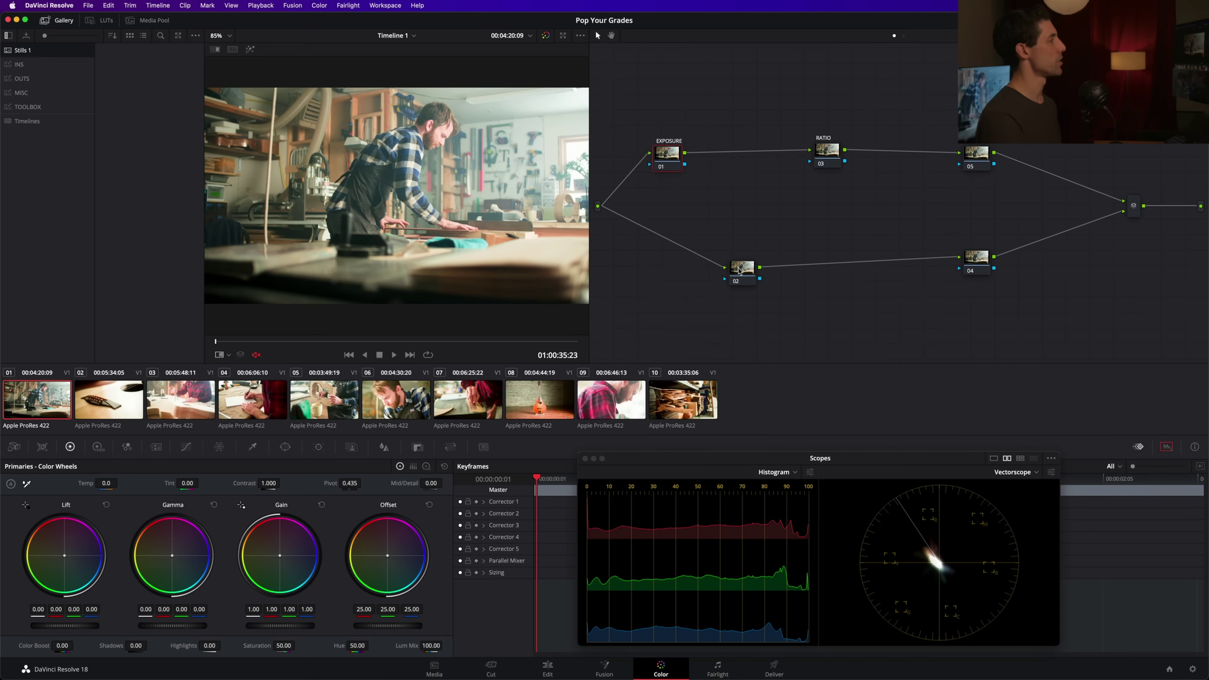
pyautogui.moveTo(740, 270); pyautogui.dragTo(717, 278)
pyautogui.click(669, 164)
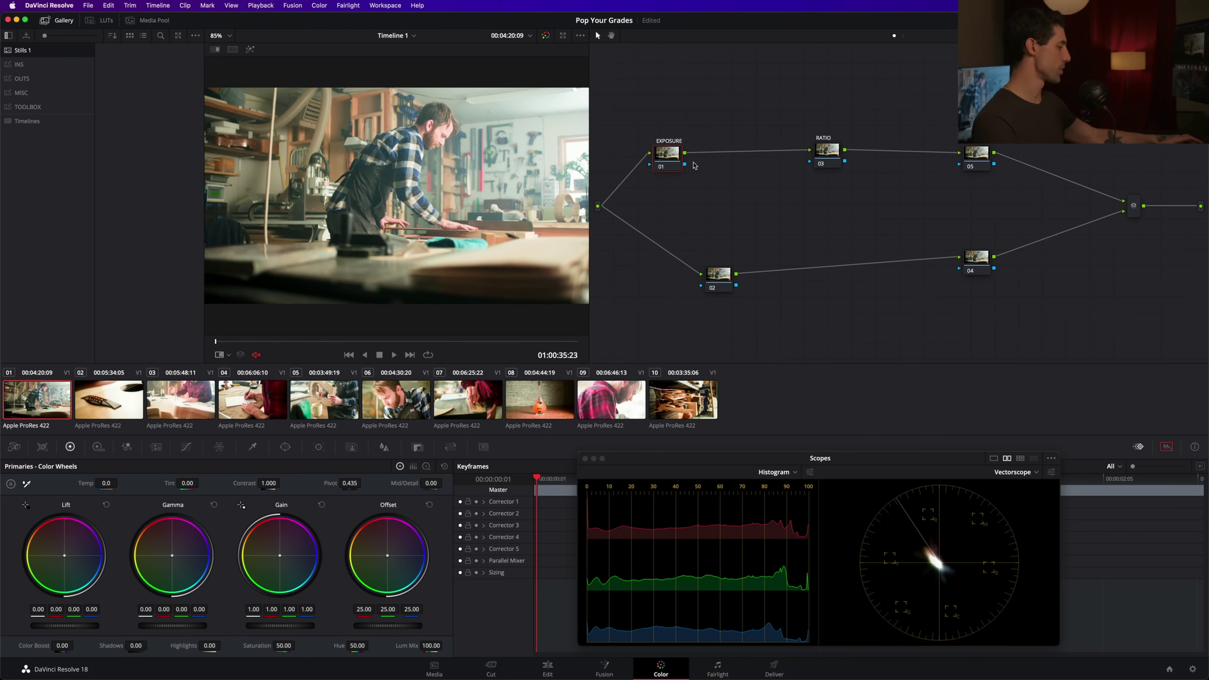
# Step: Step through the clips from 02 to 08 and back to compare their overall exposure and contrast
pyautogui.click(138, 393)
pyautogui.click(205, 393)
pyautogui.press('Down')
pyautogui.press('Down')
pyautogui.press('Down')
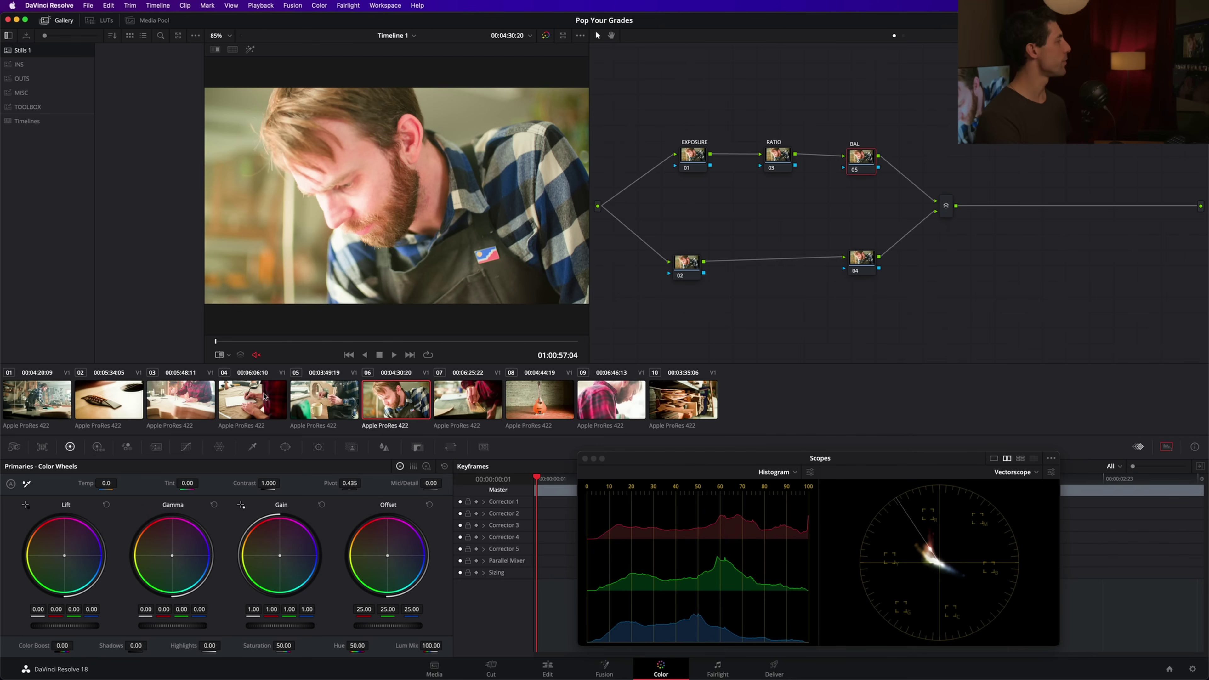
pyautogui.press('Down')
pyautogui.press('Down')
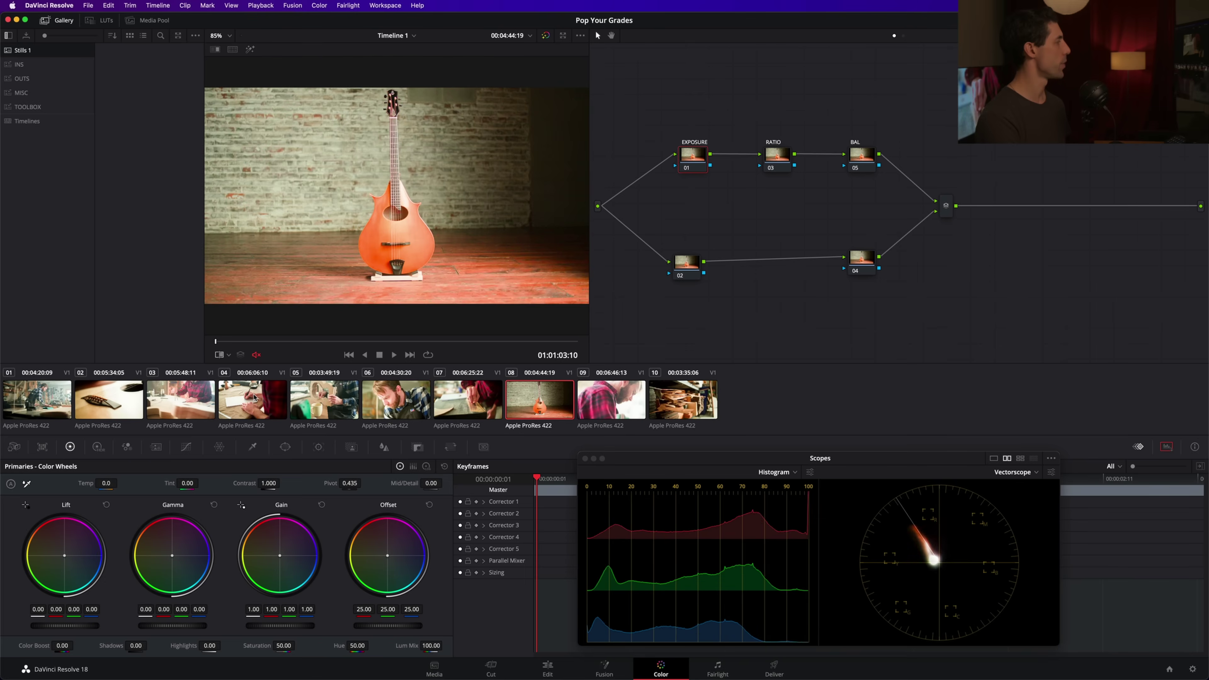
pyautogui.press('Up')
pyautogui.press('Up')
pyautogui.press('Up')
pyautogui.press('Up')
pyautogui.press('Up')
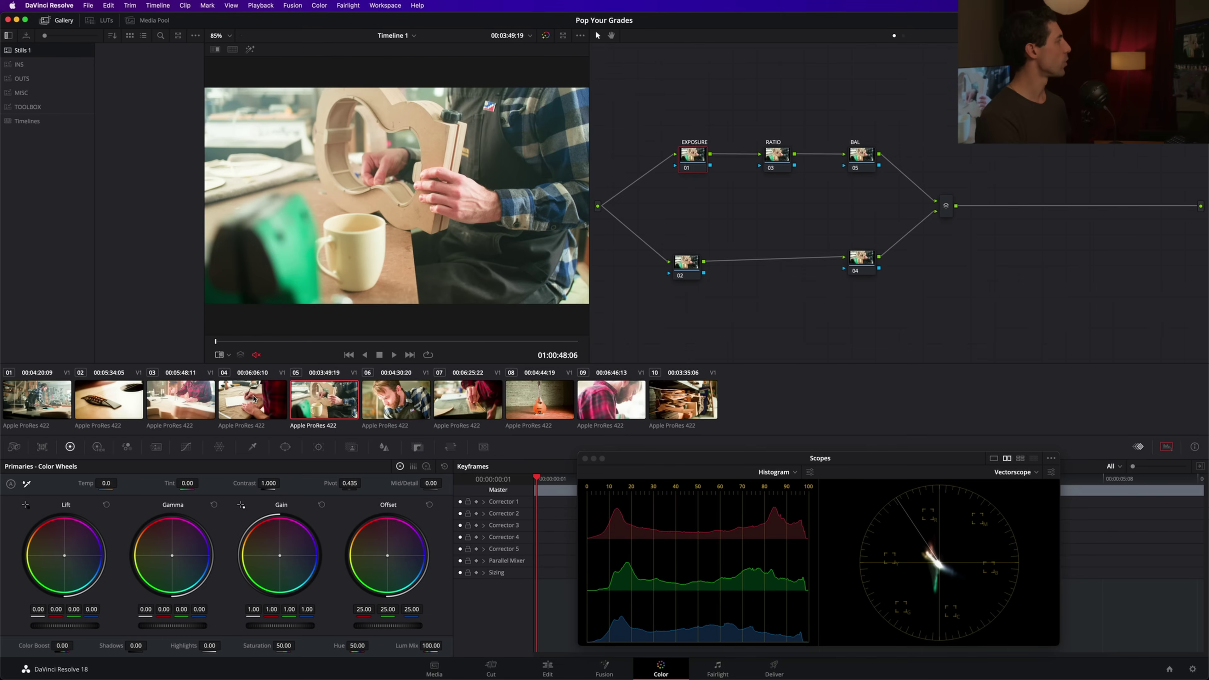
pyautogui.press('Up')
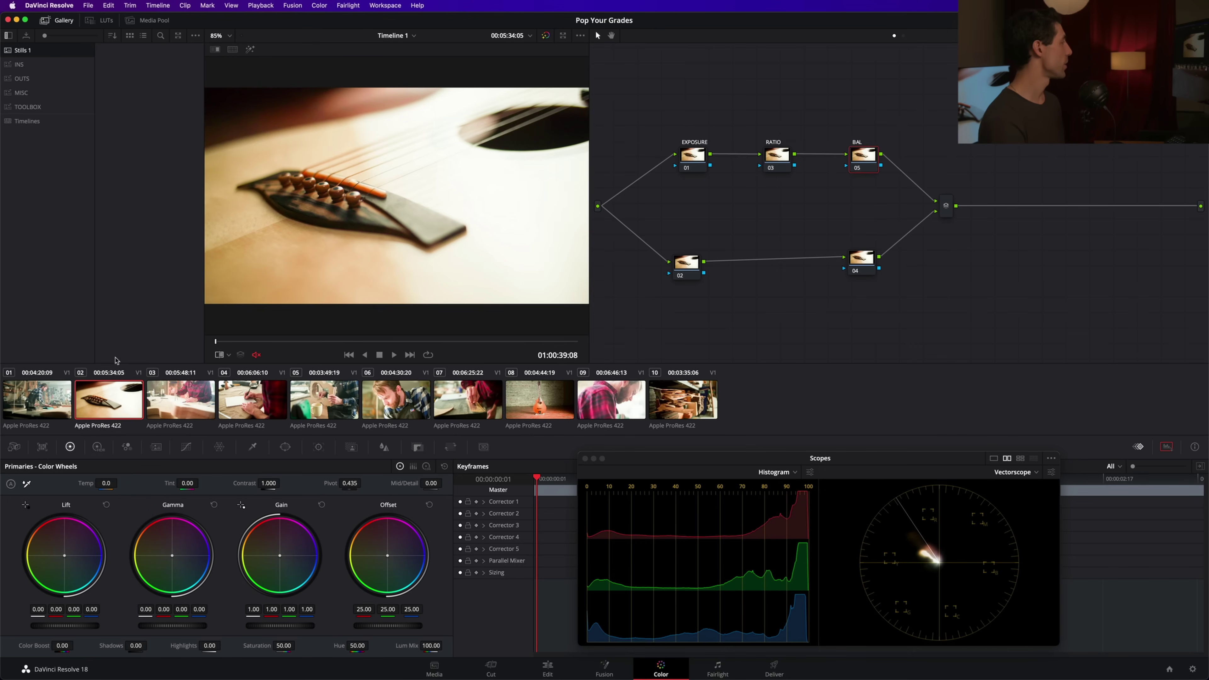
# Step: Lower the EXPOSURE node's Offset to 11.07 on clip 01, 10.70 on clip 02 and 12.92 on clip 03
pyautogui.click(37, 399)
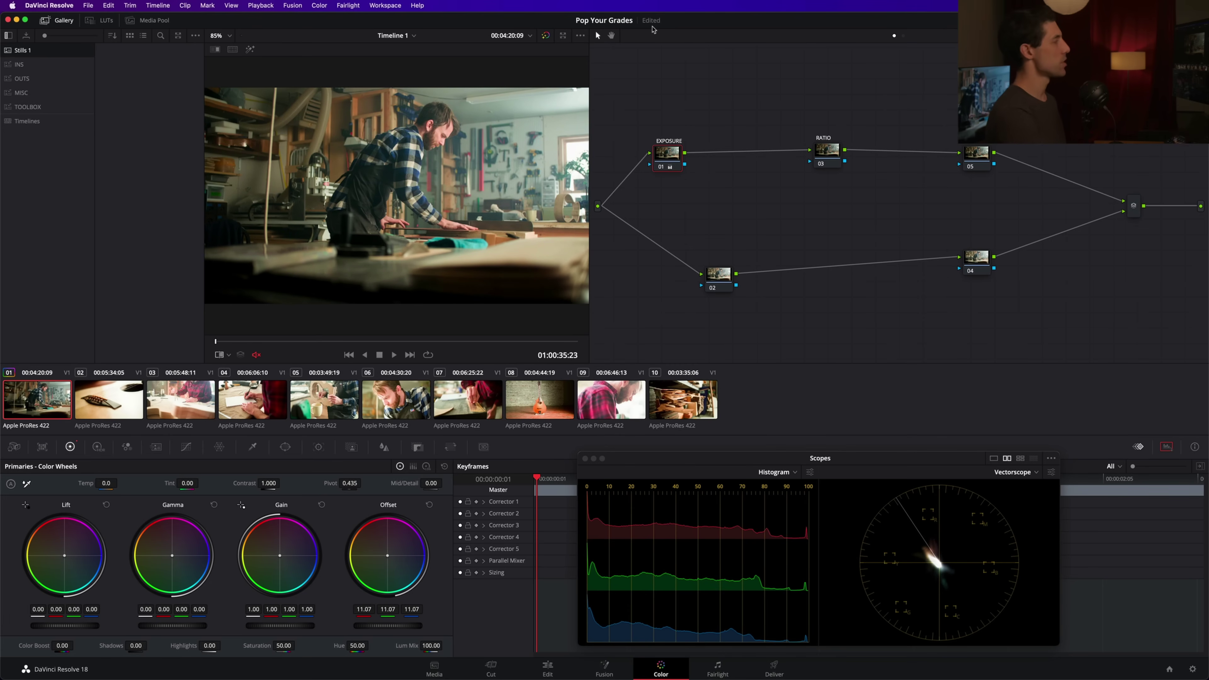
pyautogui.click(109, 400)
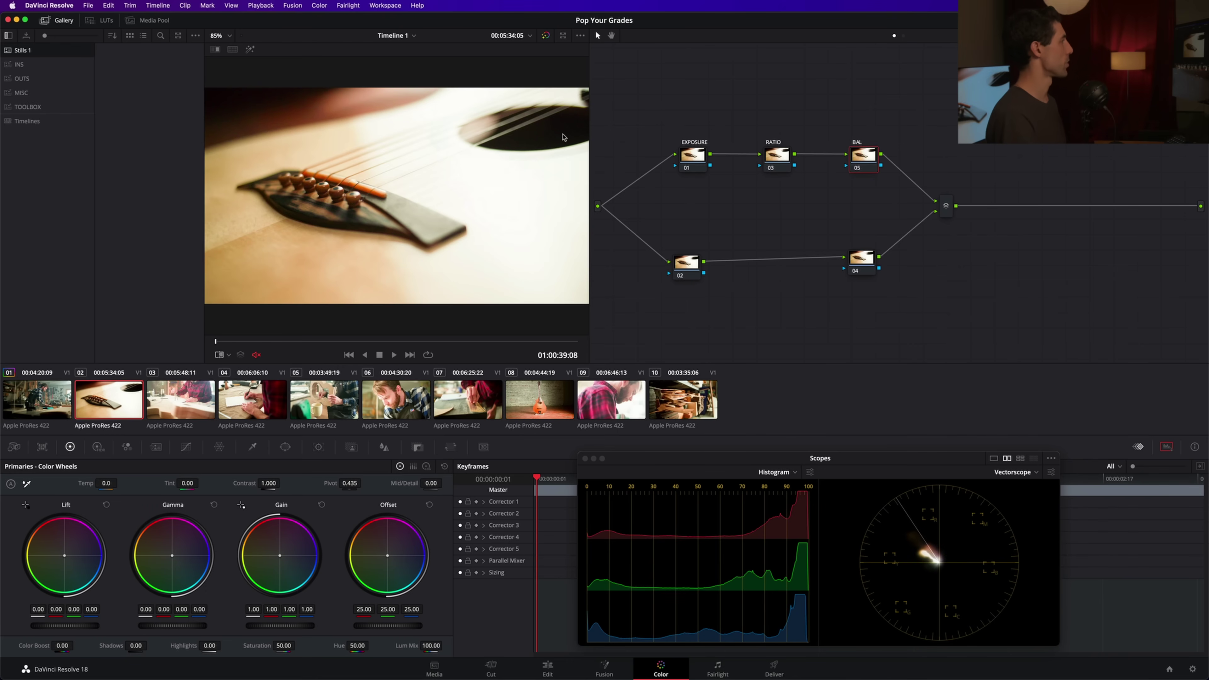
pyautogui.click(694, 158)
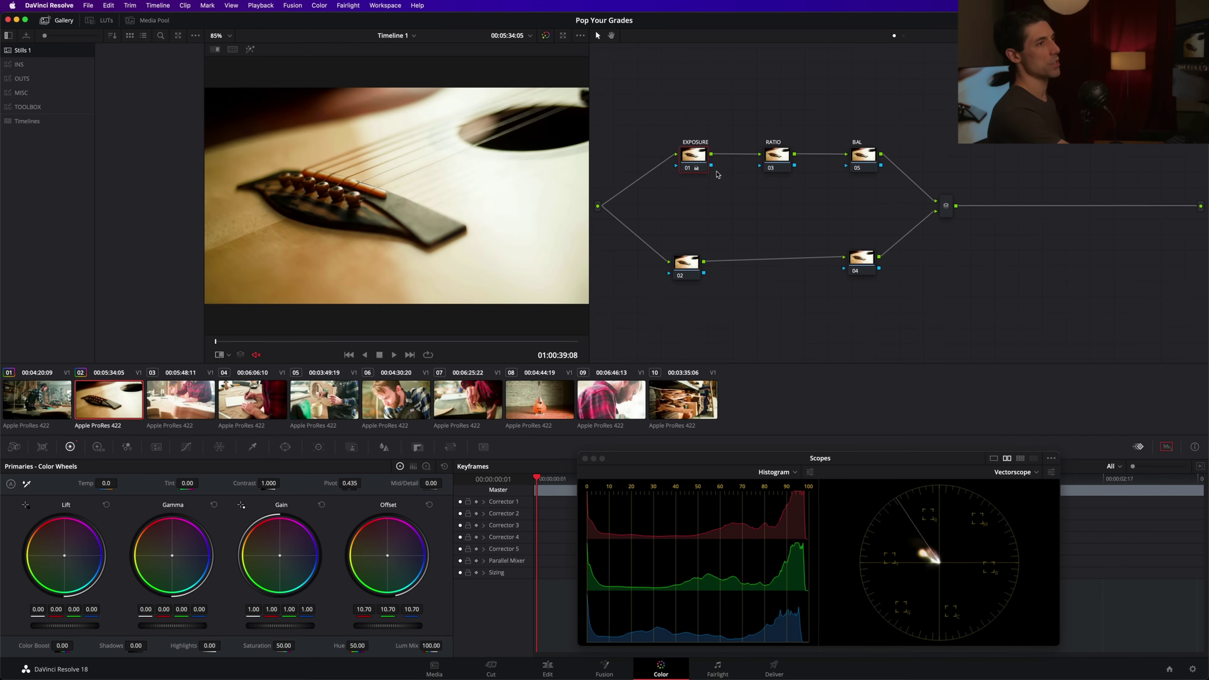
pyautogui.click(184, 397)
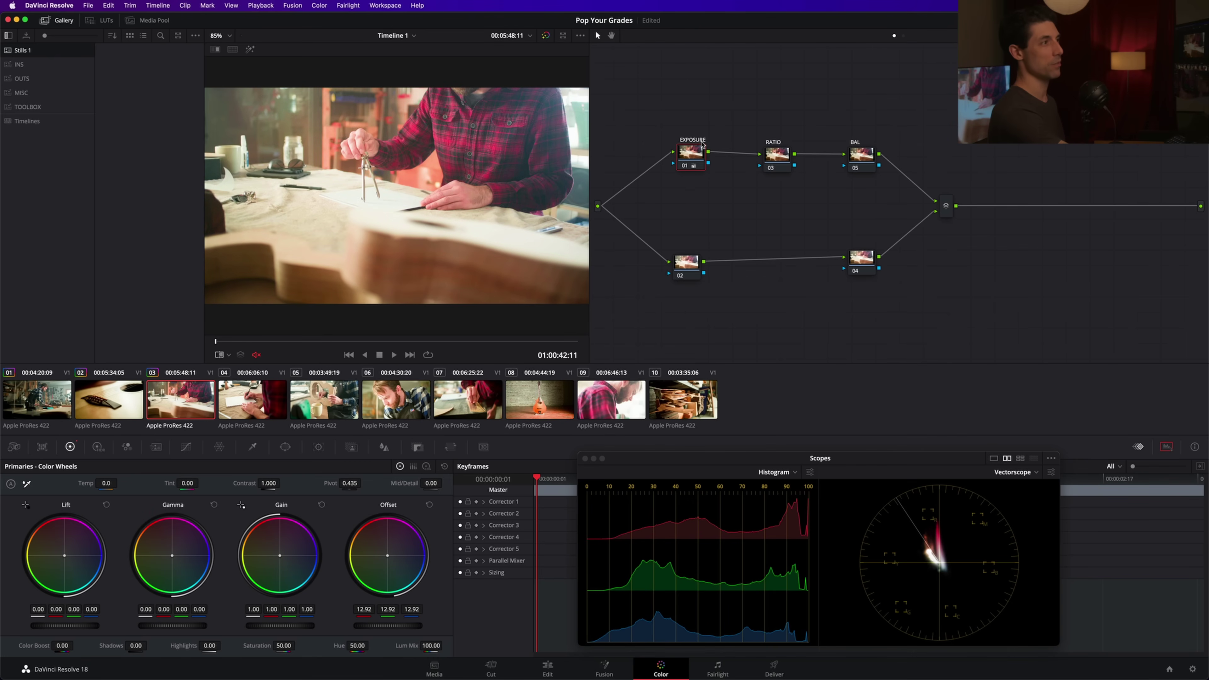
# Step: Try to replace the grades of clips 05 to 10 with the grade of clip 04
pyautogui.click(328, 398)
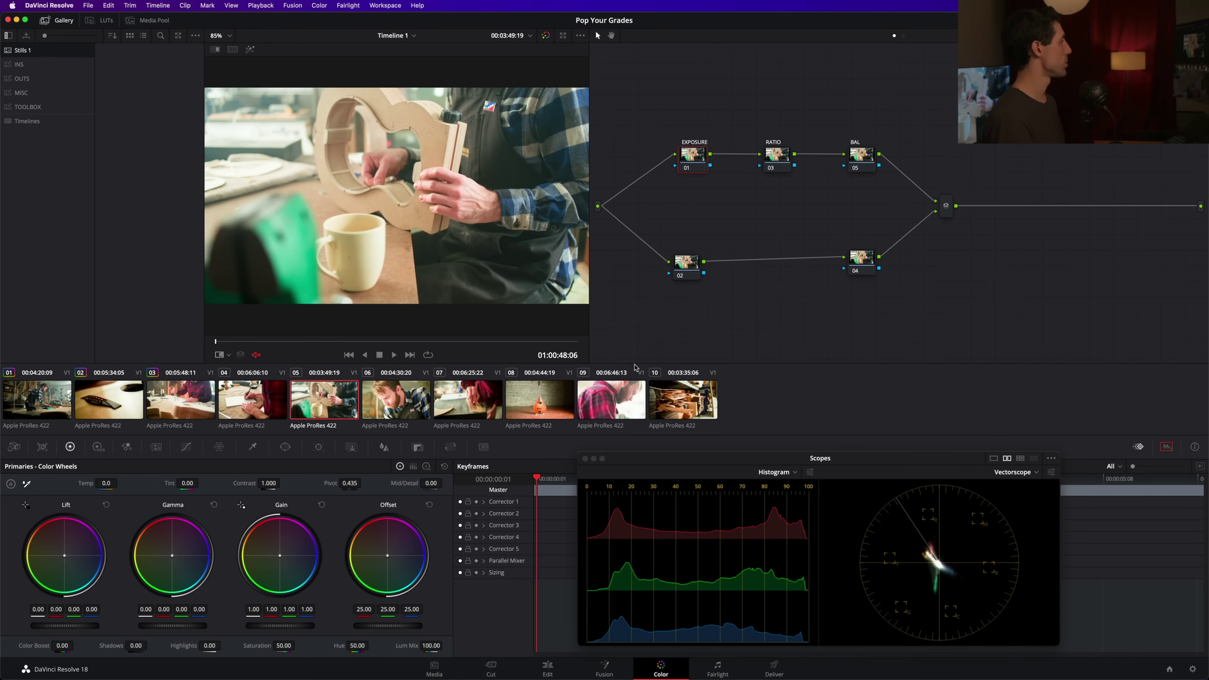
pyautogui.keyDown('shift'); pyautogui.click(683, 398); pyautogui.keyUp('shift')
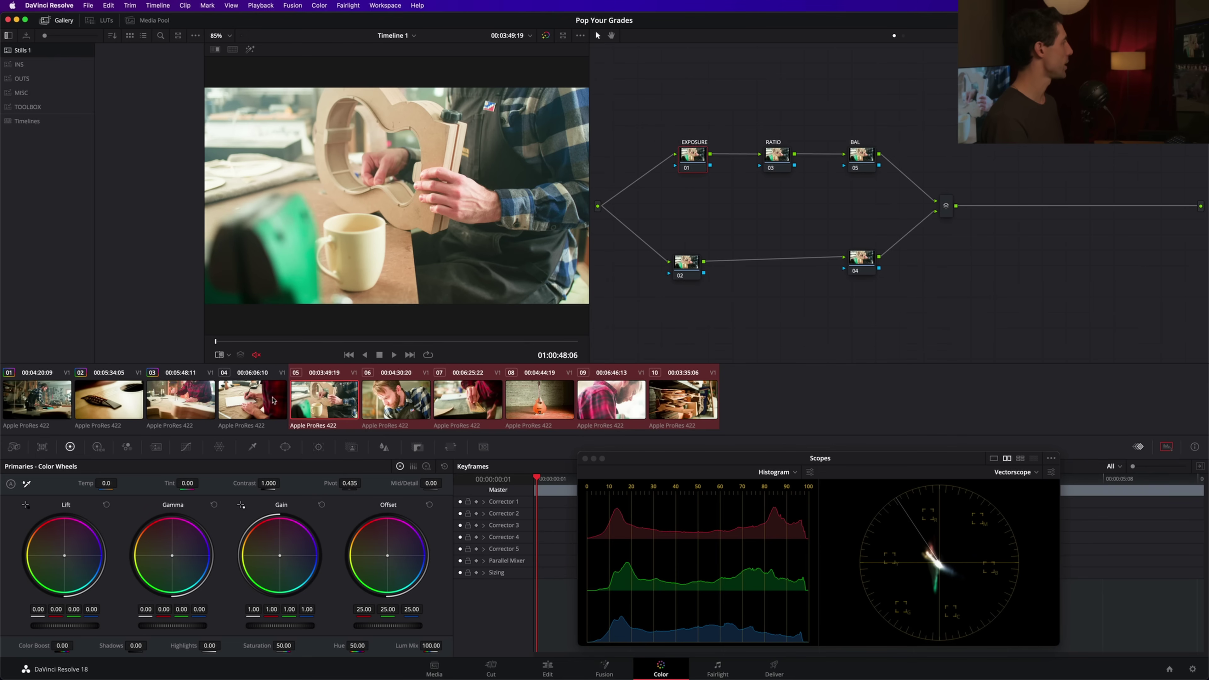
pyautogui.middleClick(257, 404)
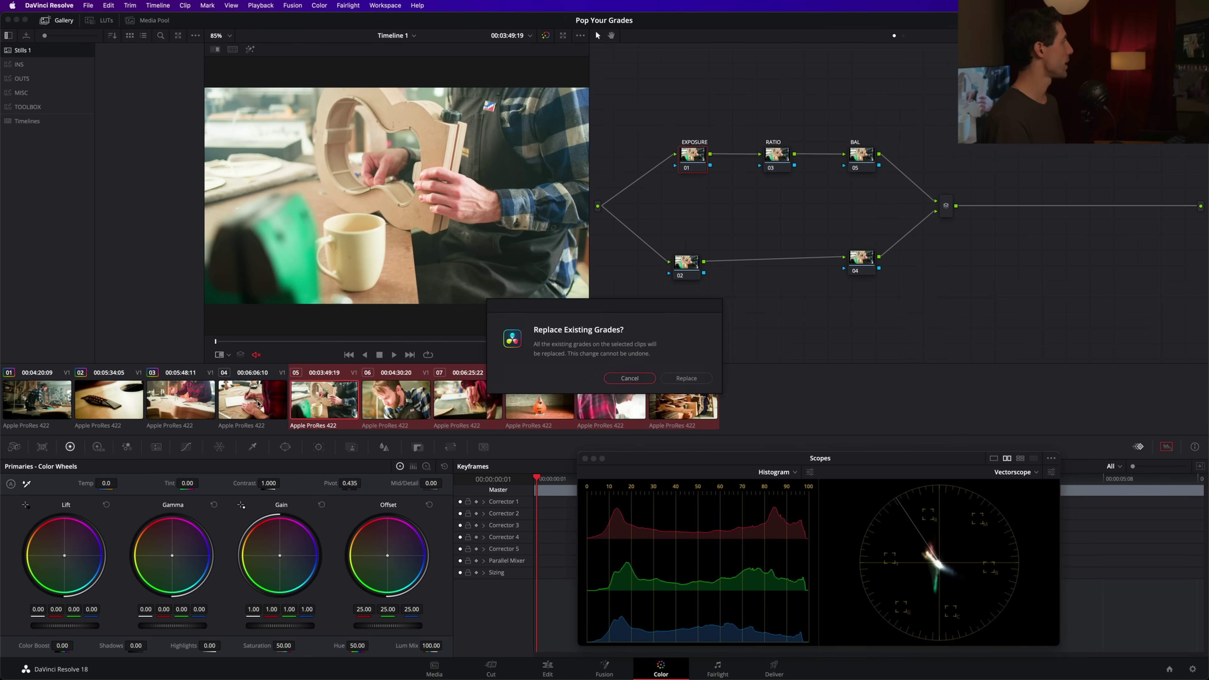
pyautogui.click(686, 379)
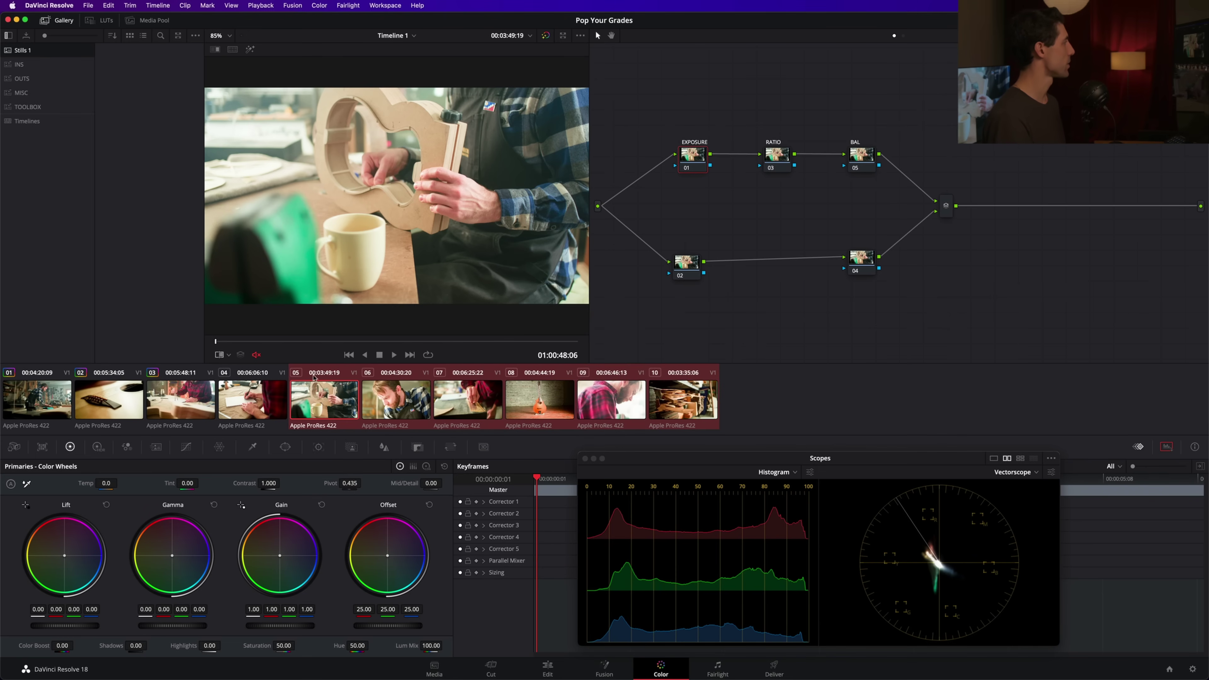
# Step: Lower the exposure of clips 05 to 10 together, with clip 05's Offset at 11.07, and check clips 05, 06 and 01
pyautogui.click(324, 400)
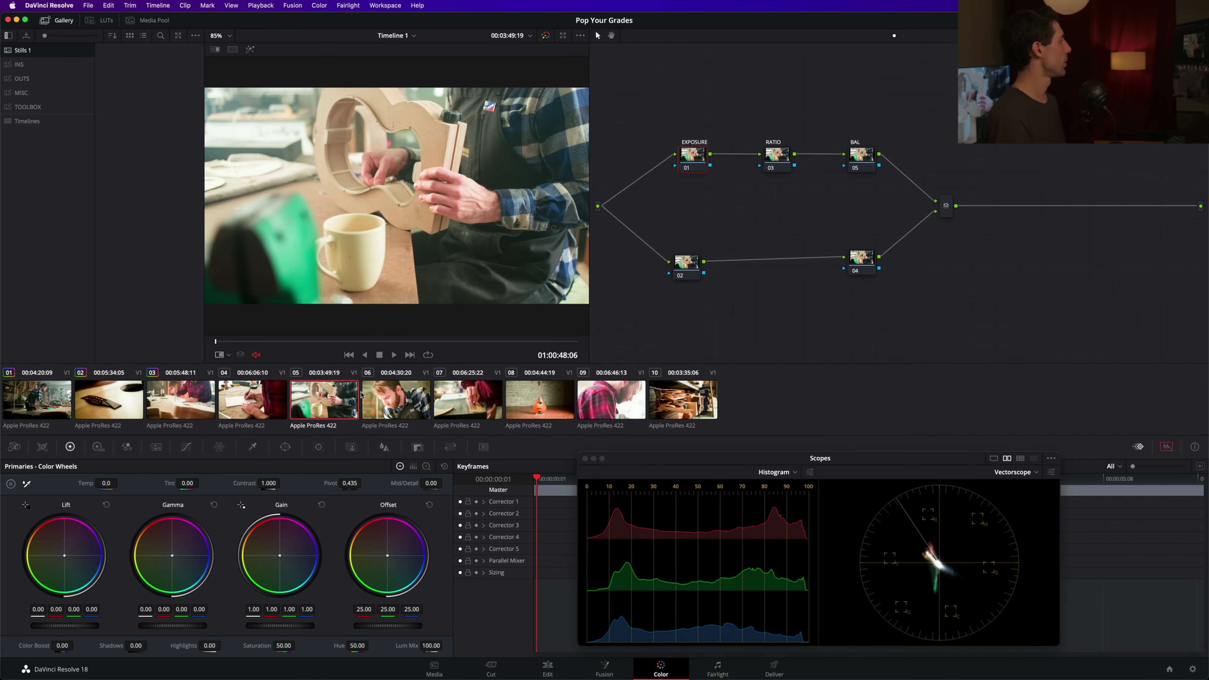
pyautogui.keyDown('shift'); pyautogui.click(683, 400); pyautogui.keyUp('shift')
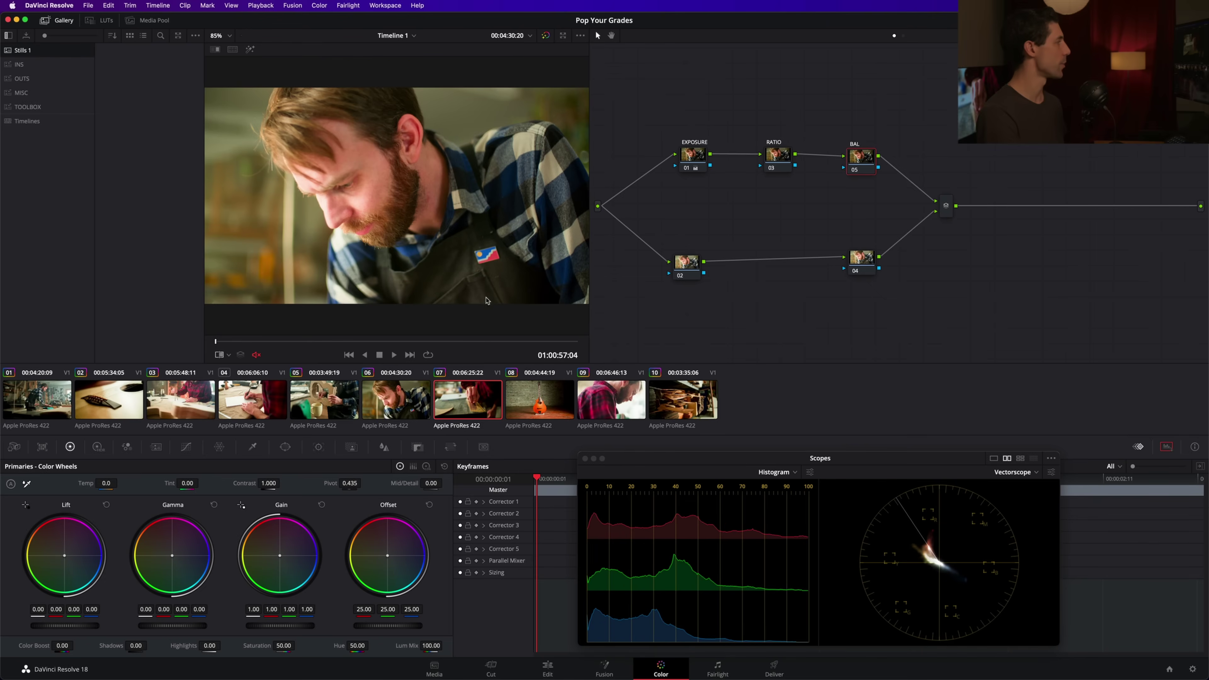
pyautogui.press('Up')
pyautogui.press('Up')
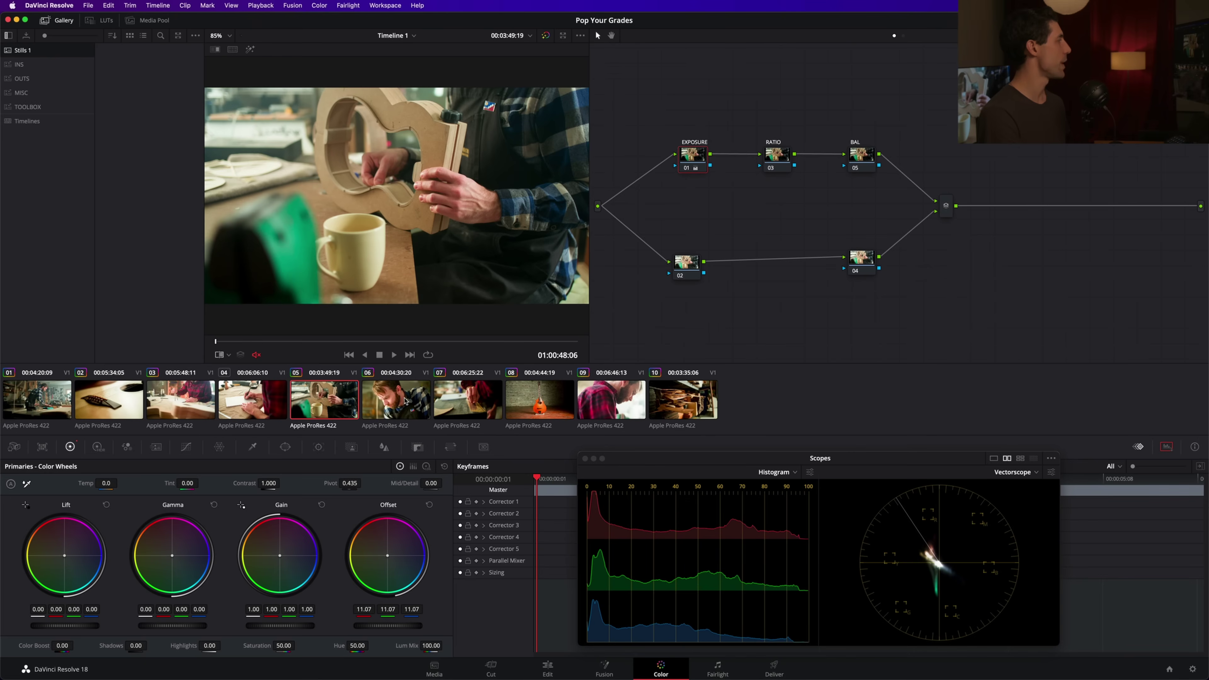
pyautogui.click(405, 401)
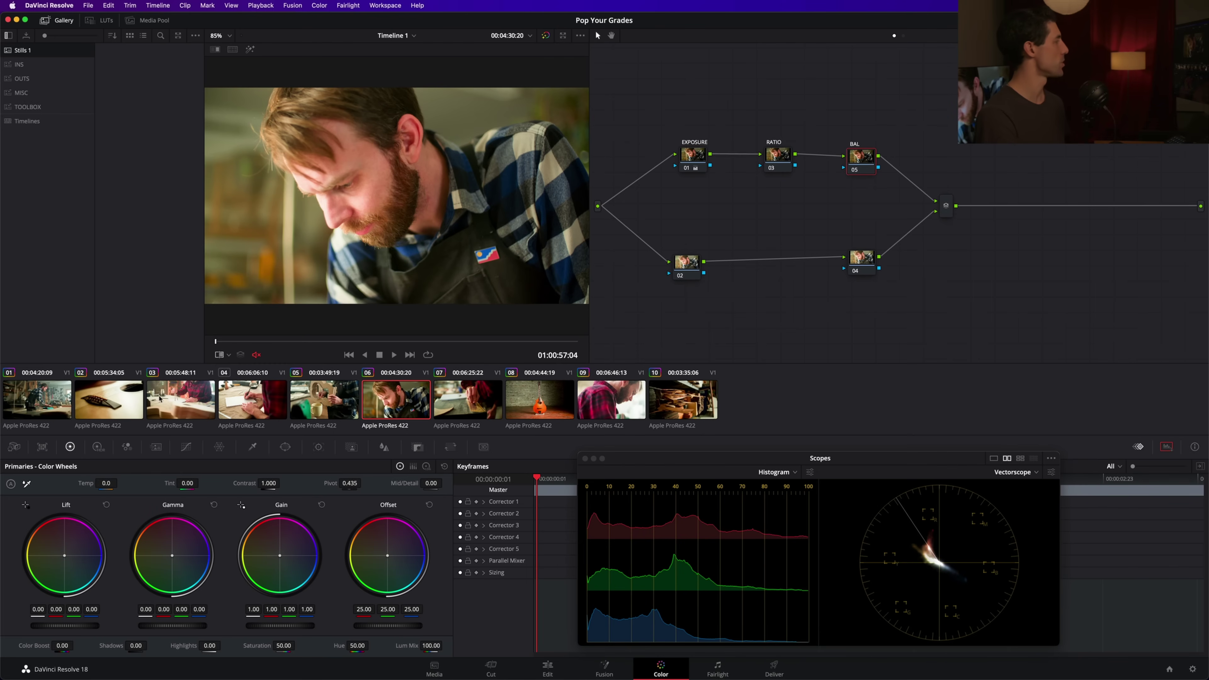
pyautogui.click(56, 398)
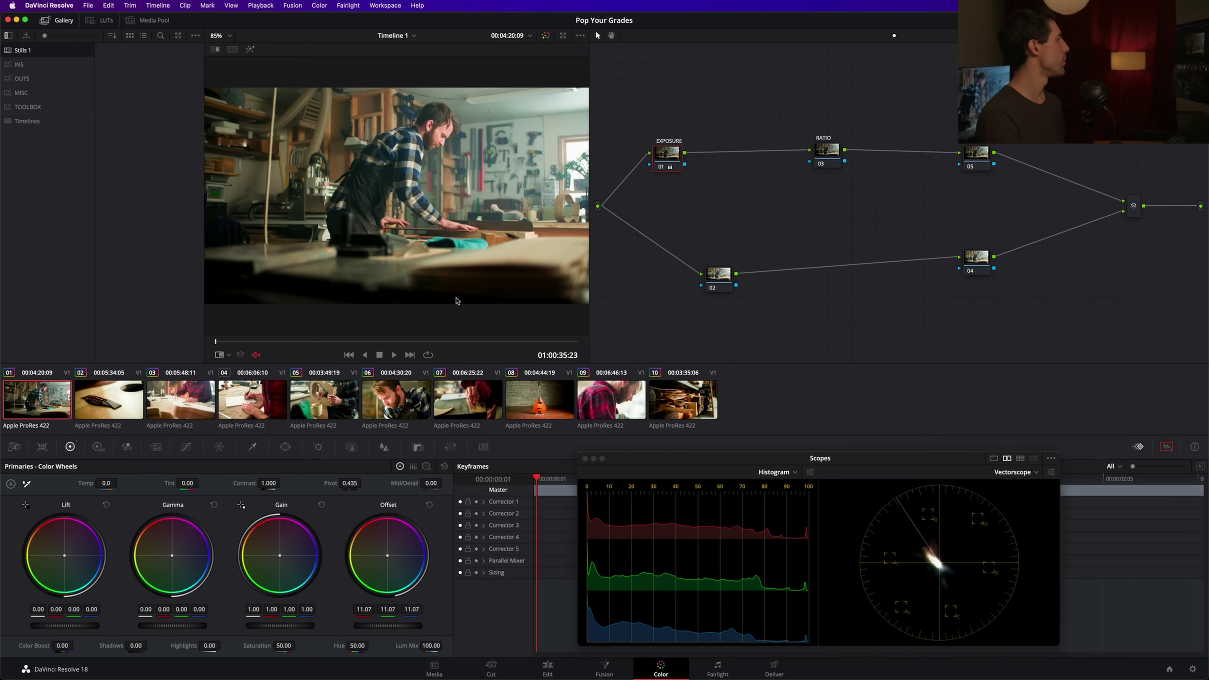
# Step: Apply the Mars LUT from Voyager Pro Pack's 2 Palette, 1 Foundation folder to node 01 of the timeline-level node graph
pyautogui.click(903, 37)
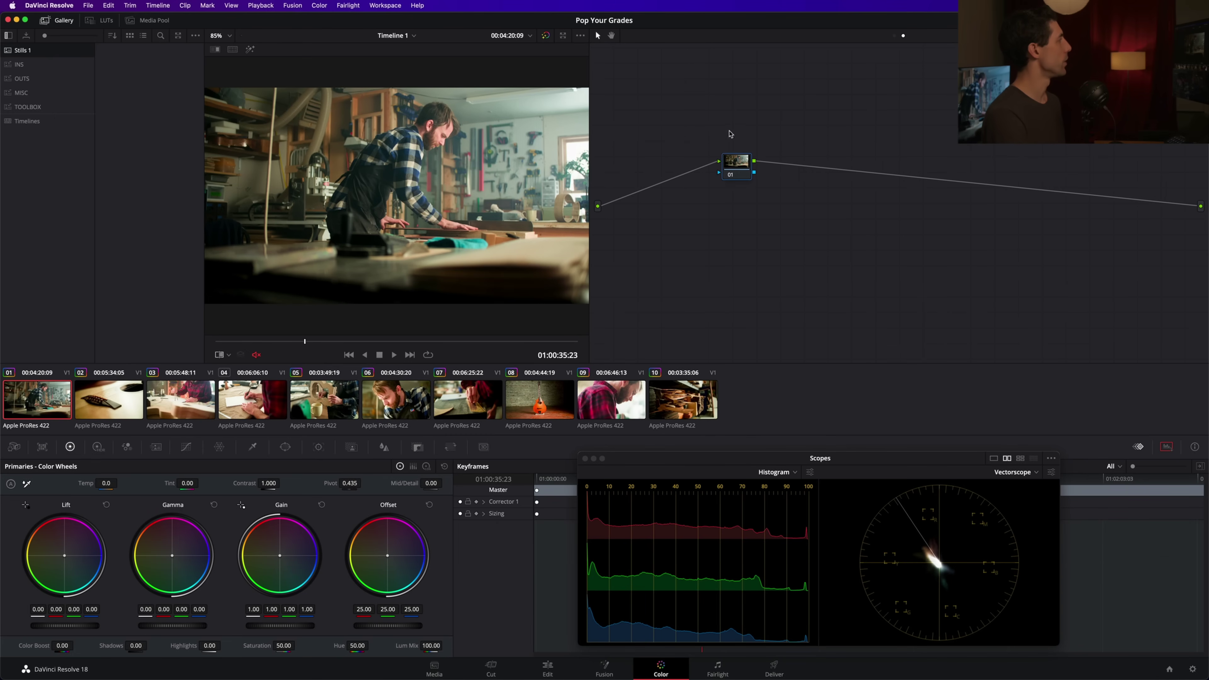
pyautogui.click(103, 21)
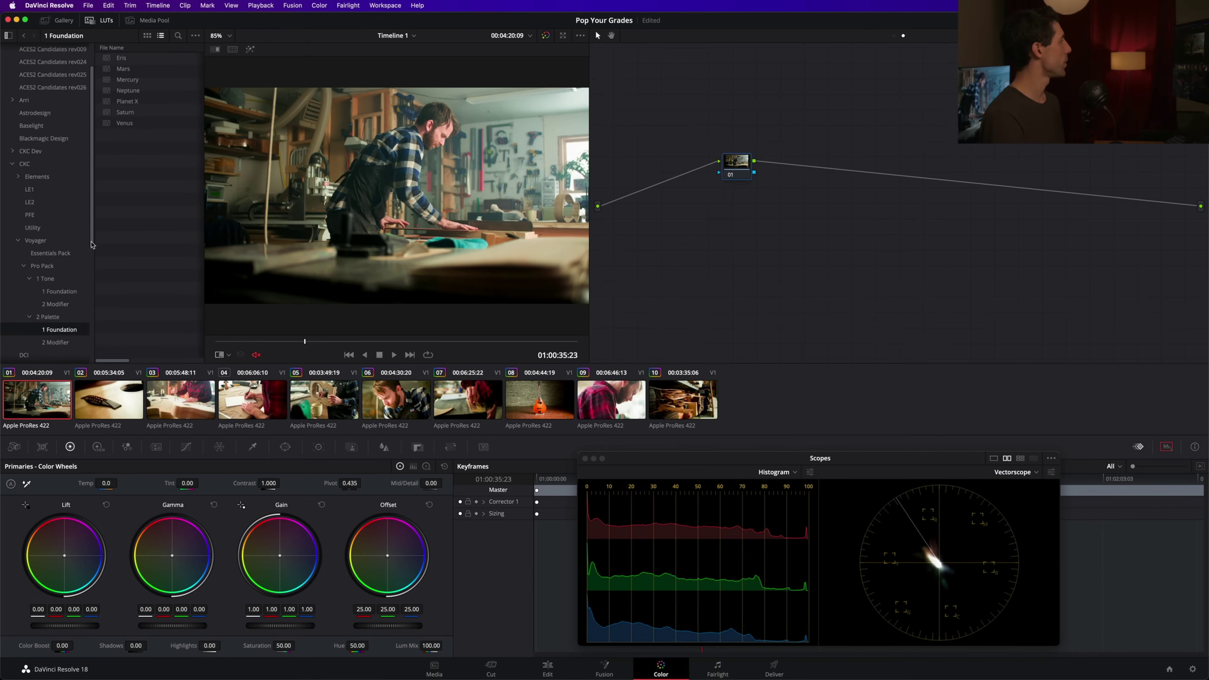
pyautogui.scroll(-3, 92, 245)
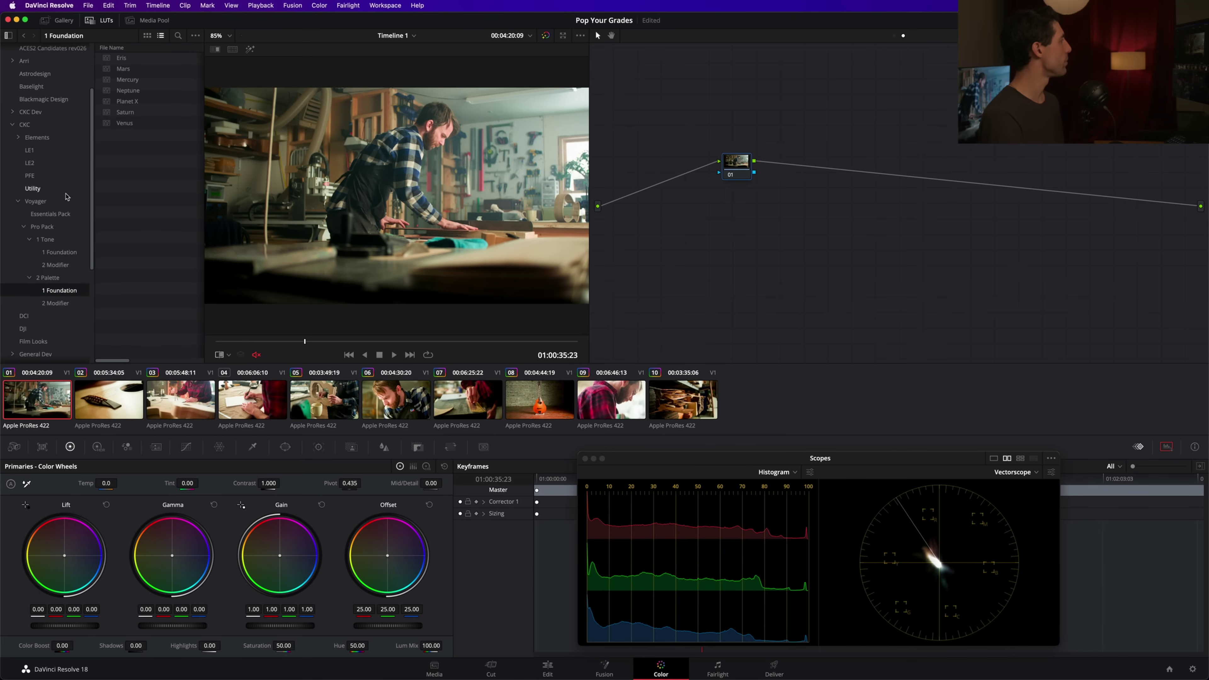
pyautogui.scroll(-1, 93, 272)
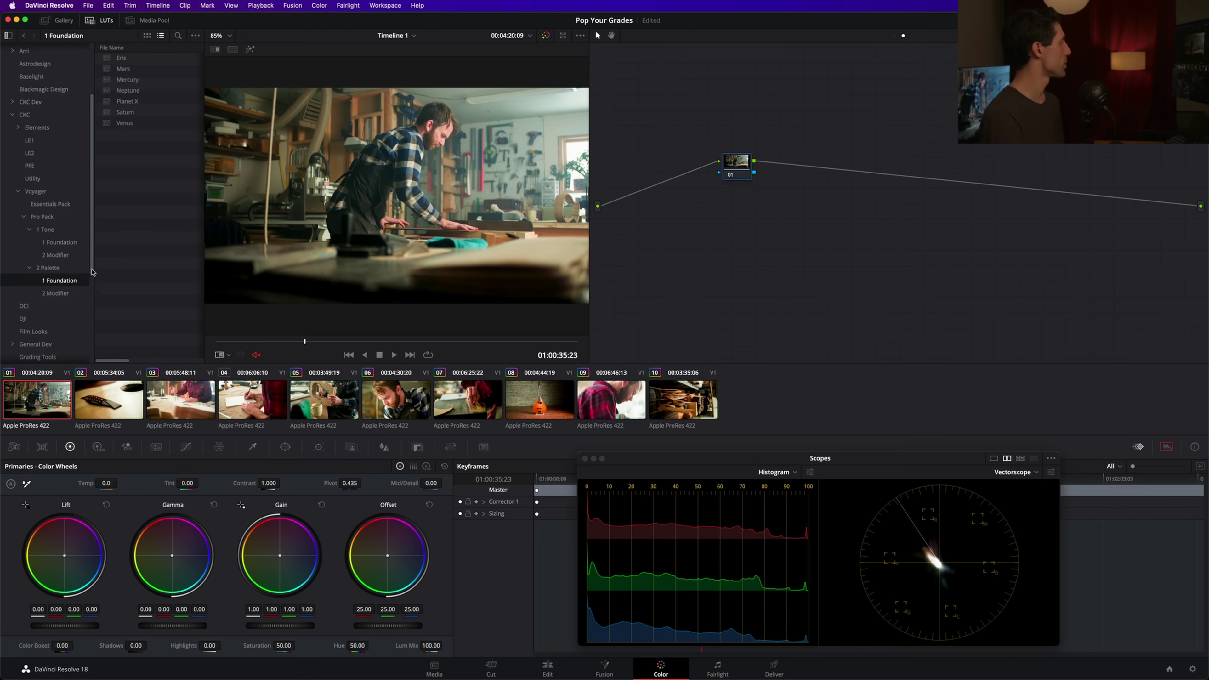
pyautogui.scroll(-1, 92, 273)
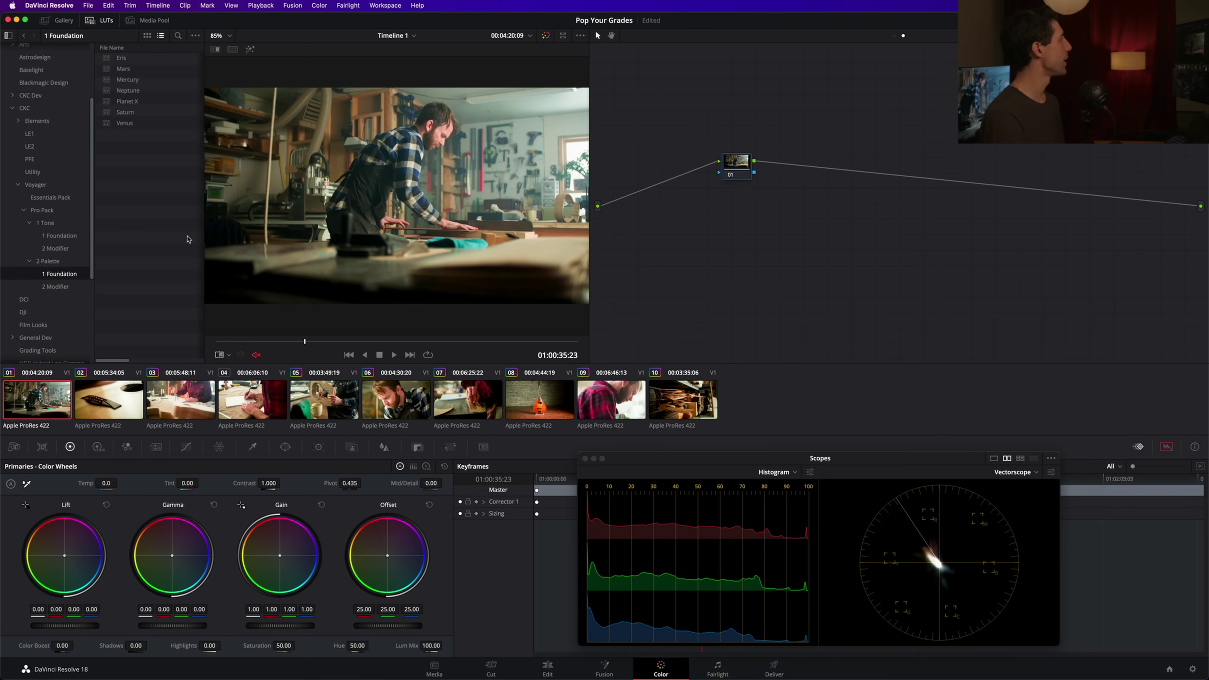
pyautogui.doubleClick(134, 69)
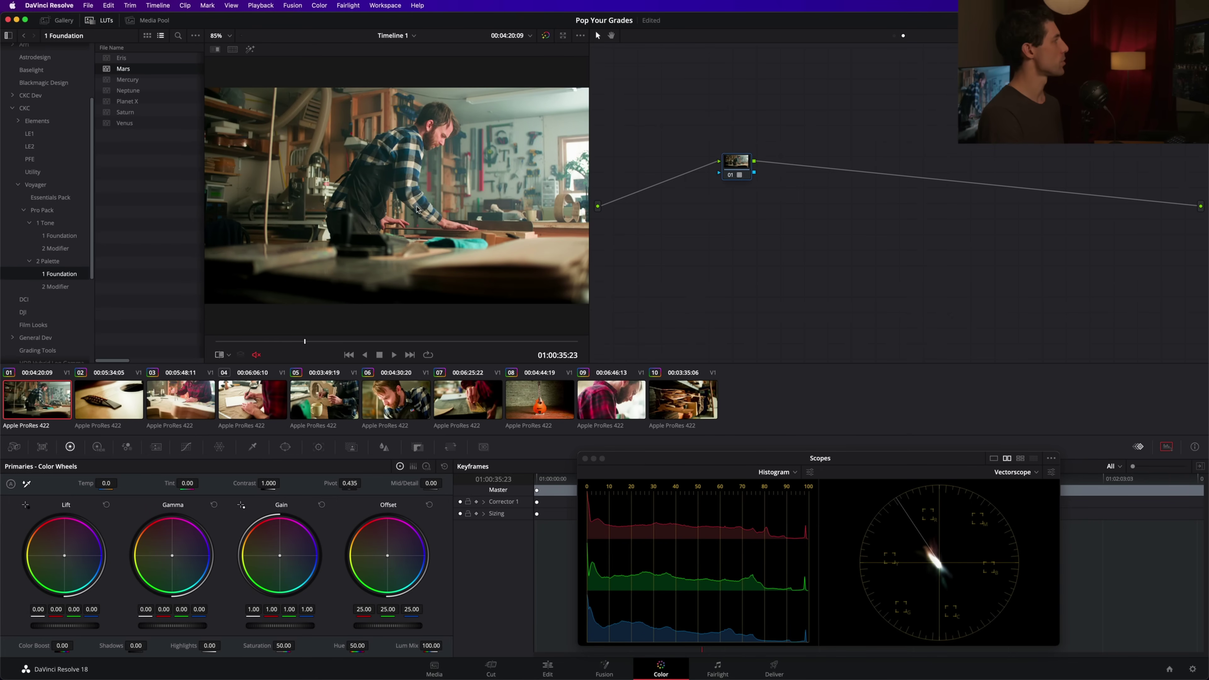
# Step: Compare the image with the LUT node off and on, and label the node Palette-F
pyautogui.press('super+d')
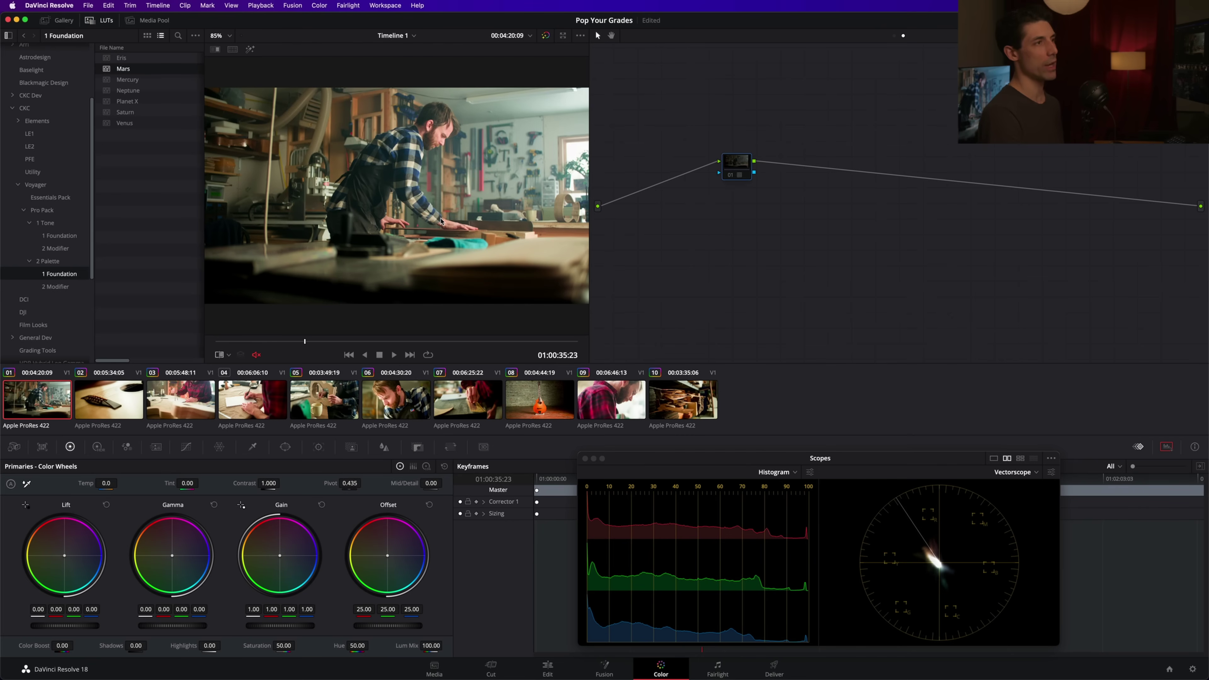
pyautogui.press('super+d')
pyautogui.rightClick(743, 169)
pyautogui.click(752, 191)
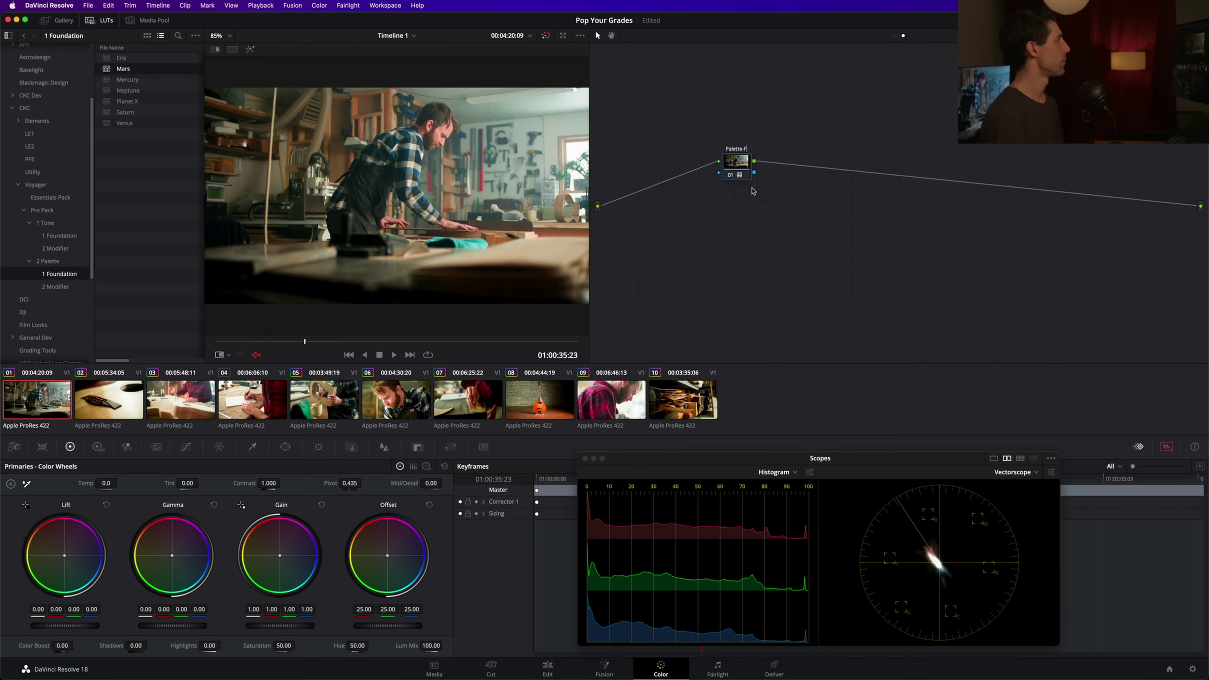
pyautogui.press('Return')
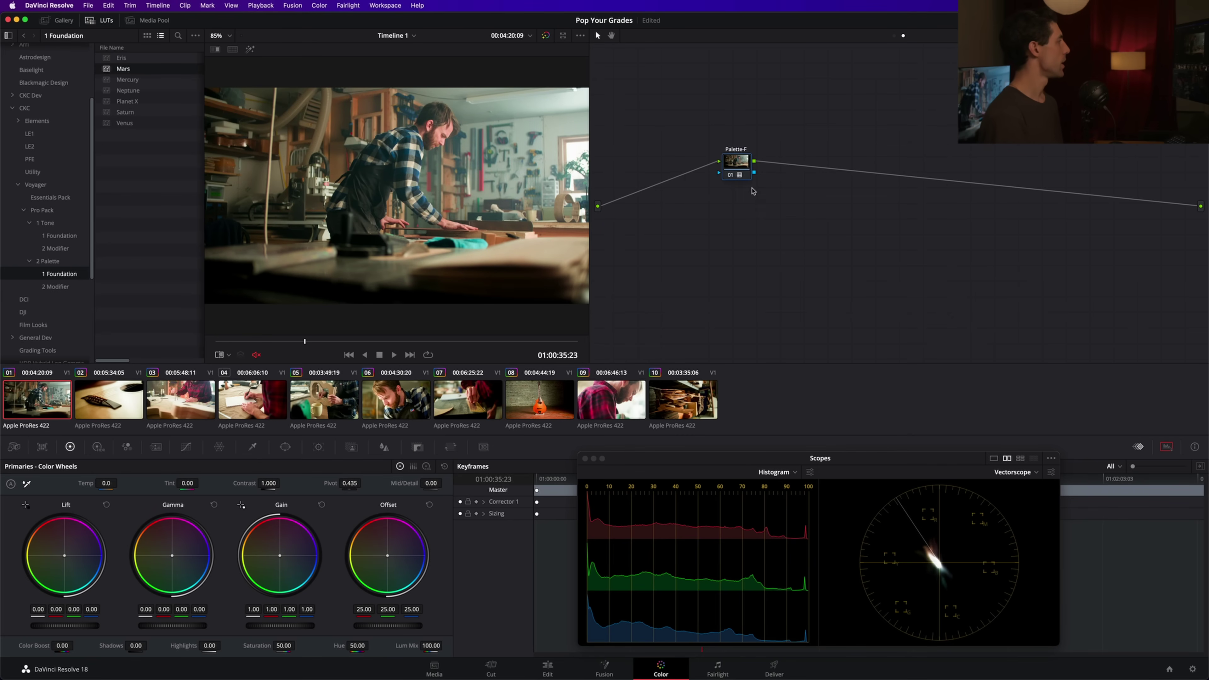
# Step: Check the LUT on clips 07 and 06, reposition the Palette-F node and add a serial node after it
pyautogui.click(451, 383)
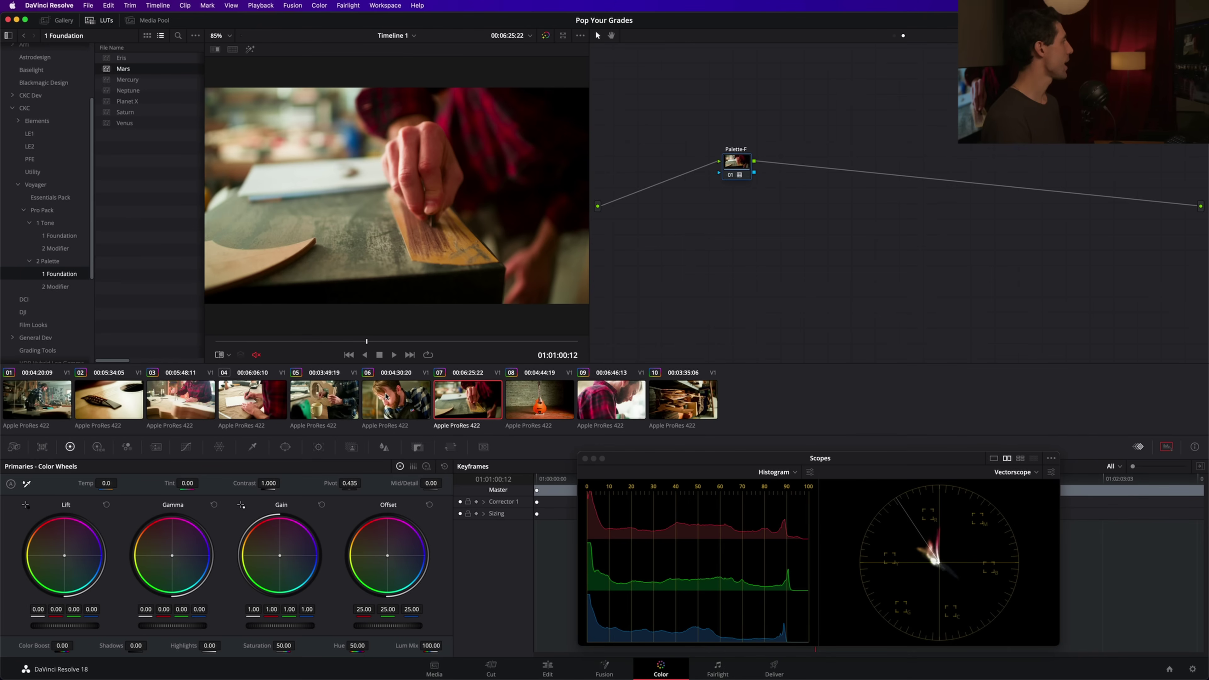
pyautogui.click(386, 396)
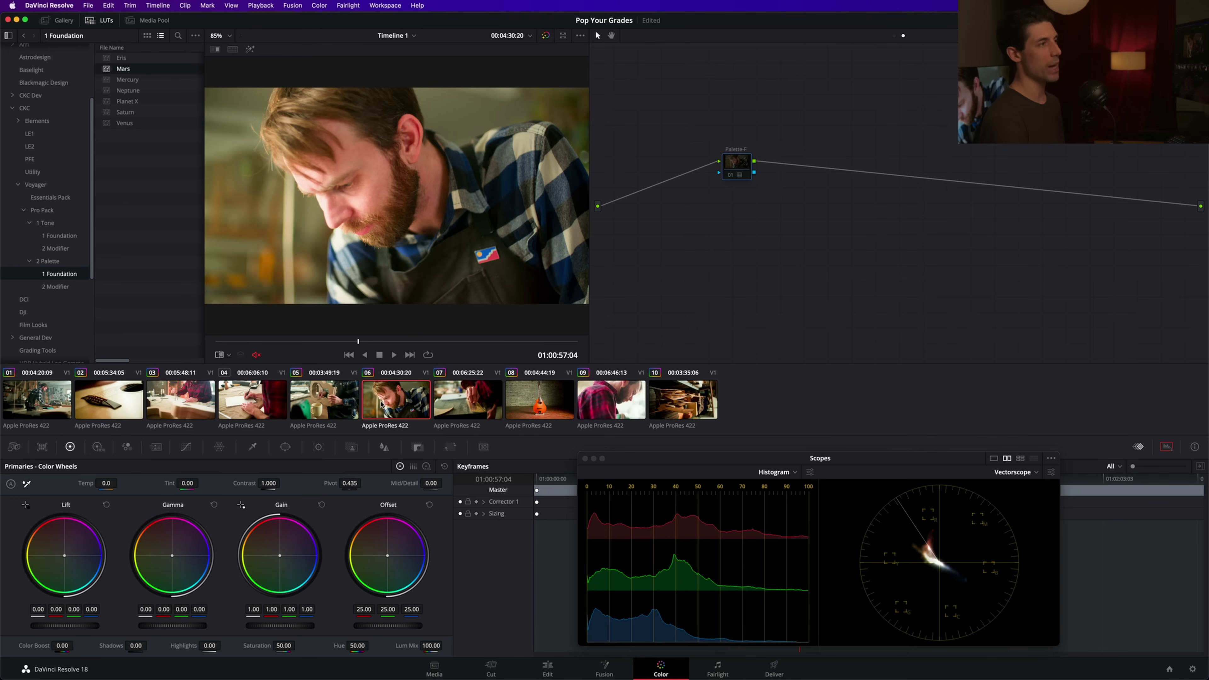
pyautogui.moveTo(734, 164); pyautogui.dragTo(783, 176)
pyautogui.hotkey('alt', 's')
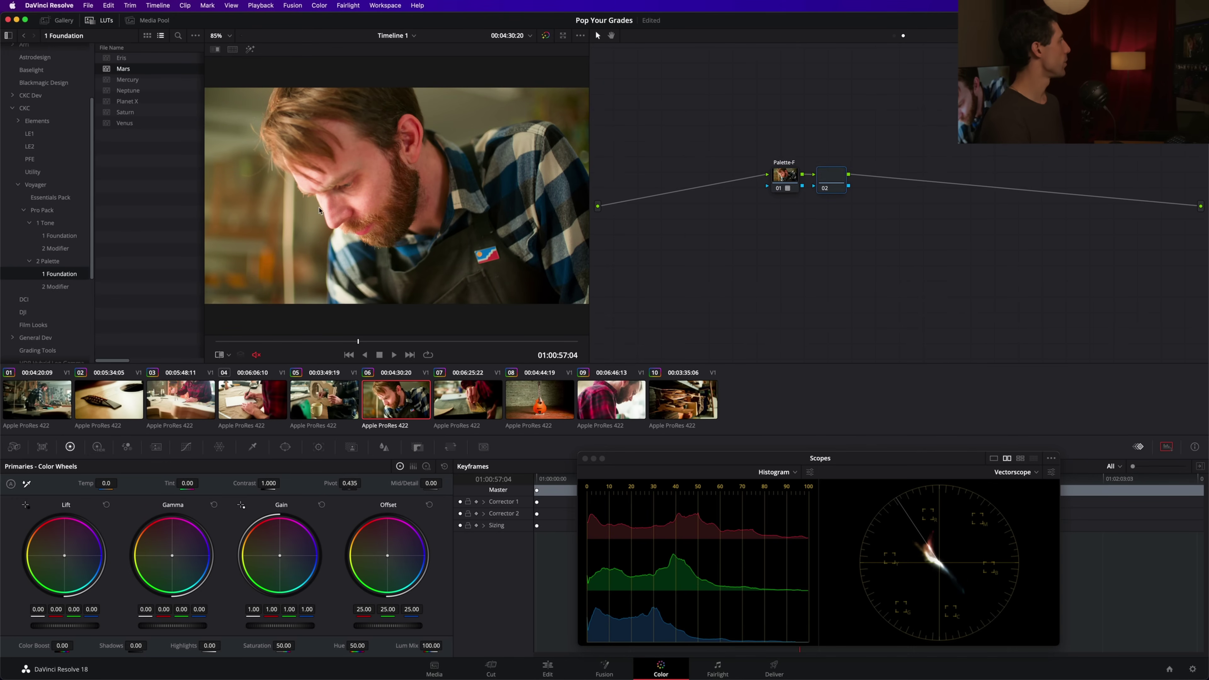
# Step: Apply the Electra LUT from Voyager Pro Pack's 1 Tone, 2 Modifier folder to node 02 and compare it off and on
pyautogui.click(56, 247)
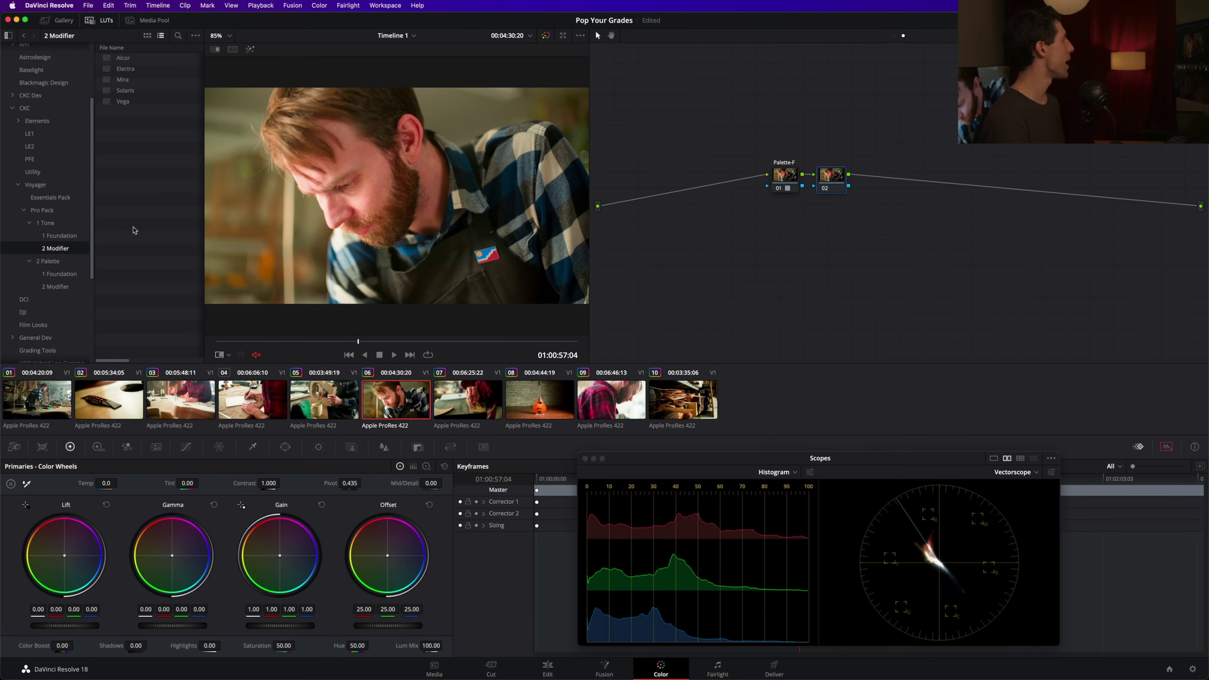
pyautogui.doubleClick(135, 71)
pyautogui.press('super+d')
pyautogui.press('super+d')
pyautogui.press('super+d')
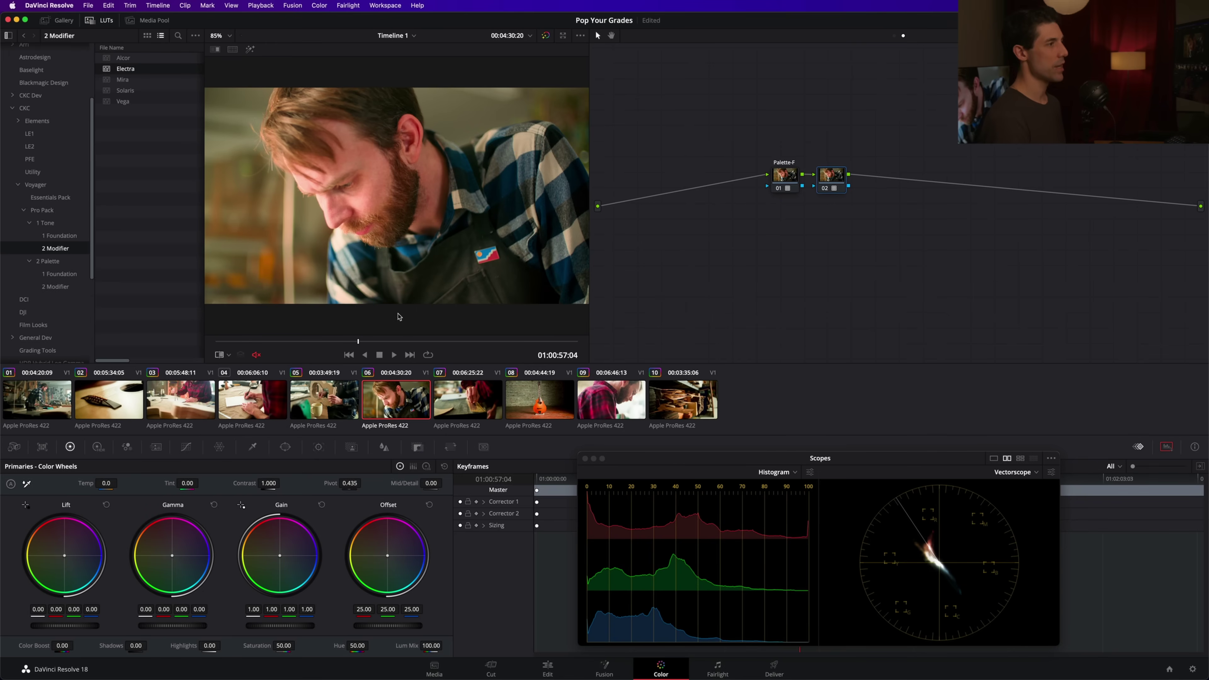
# Step: Compare clip 05 with the Electra LUT node off and on
pyautogui.click(325, 404)
pyautogui.press('super+d')
pyautogui.press('super+d')
pyautogui.press('super+d')
pyautogui.press('super+d')
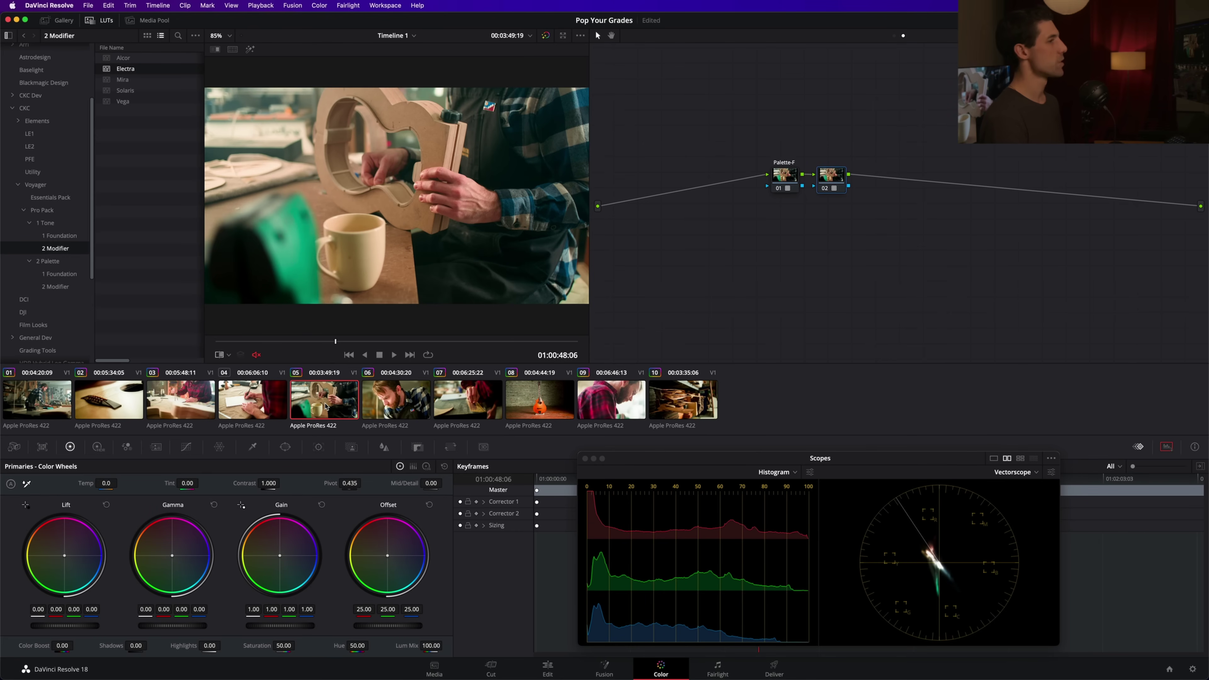
pyautogui.press('super+d')
pyautogui.press('super+d')
pyautogui.press('super+d')
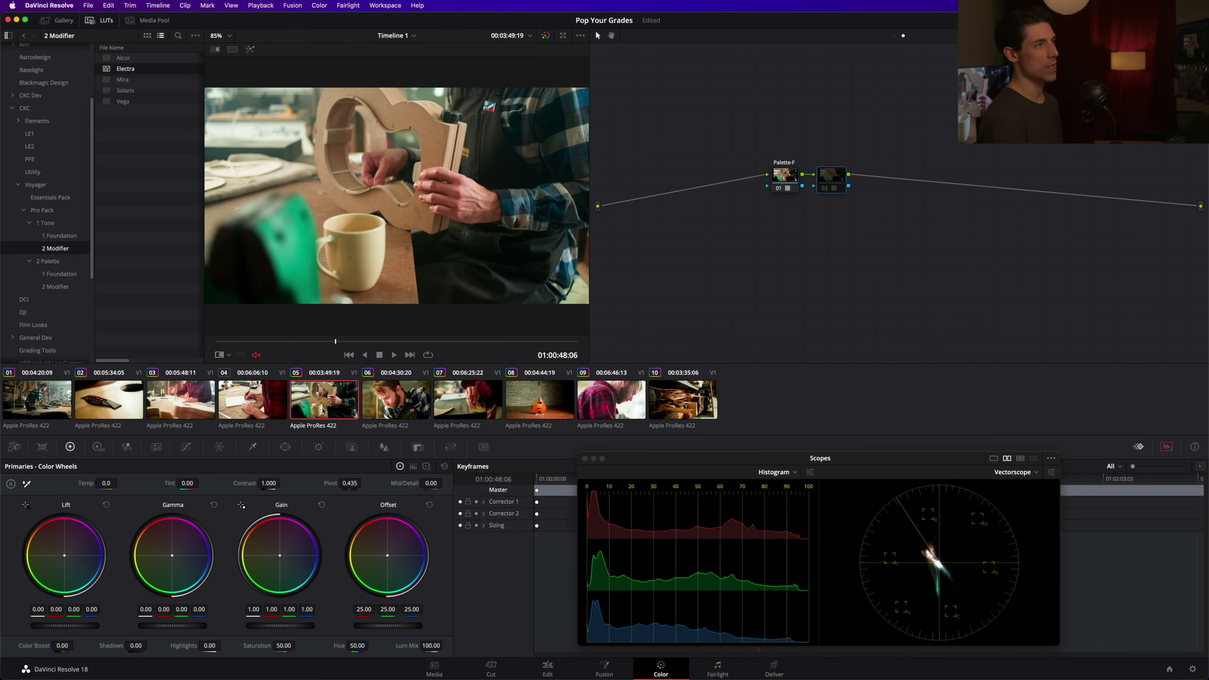
pyautogui.press('super+d')
# Step: Compare clip 01 with the Electra LUT node off and on
pyautogui.click(45, 402)
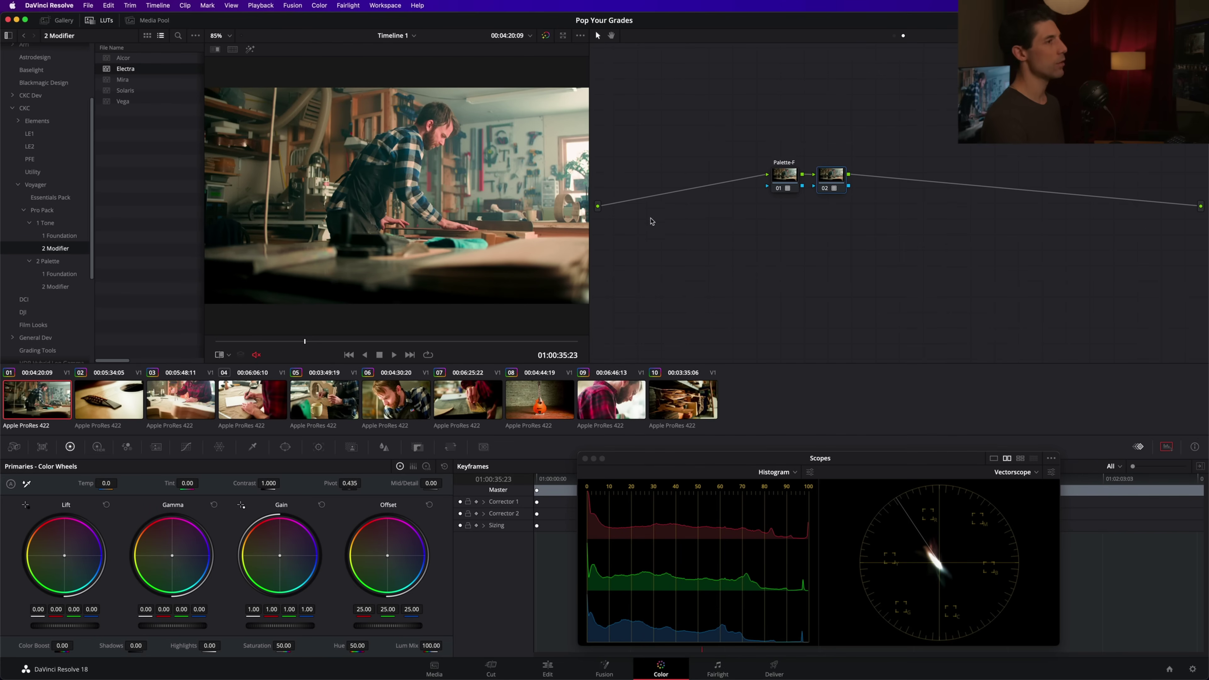
pyautogui.press('super+d')
pyautogui.press('super+d')
pyautogui.press('super+d')
pyautogui.press('super+d')
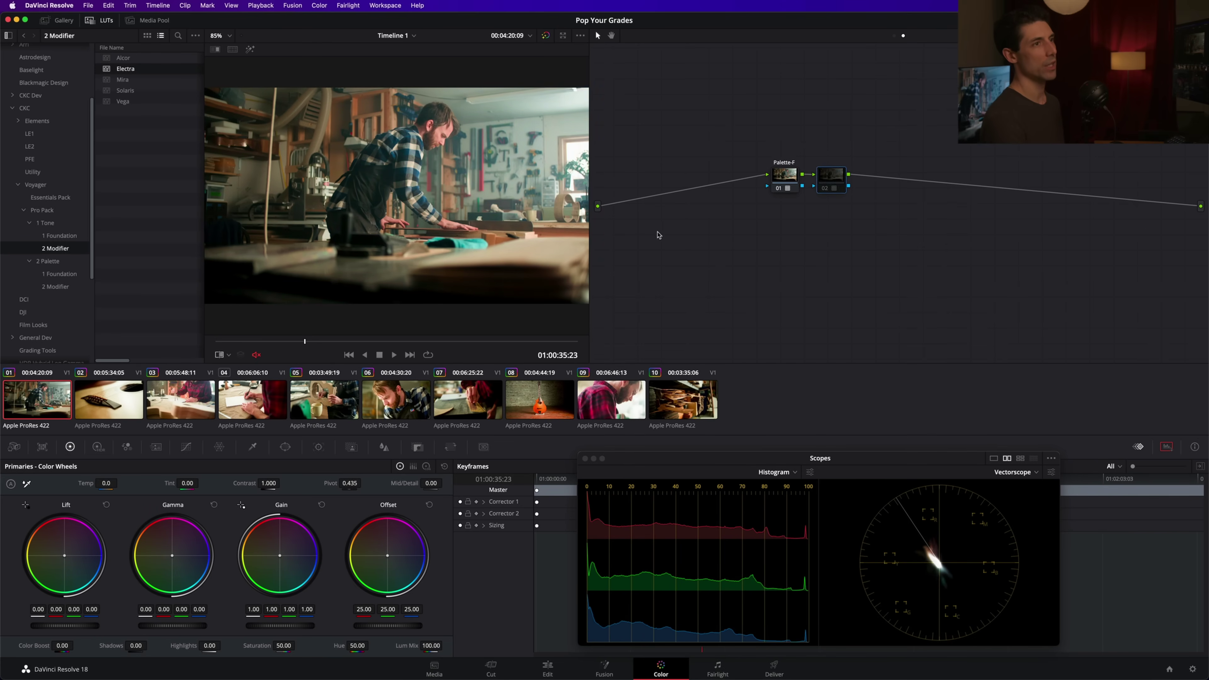
pyautogui.press('super+d')
pyautogui.press('super+d')
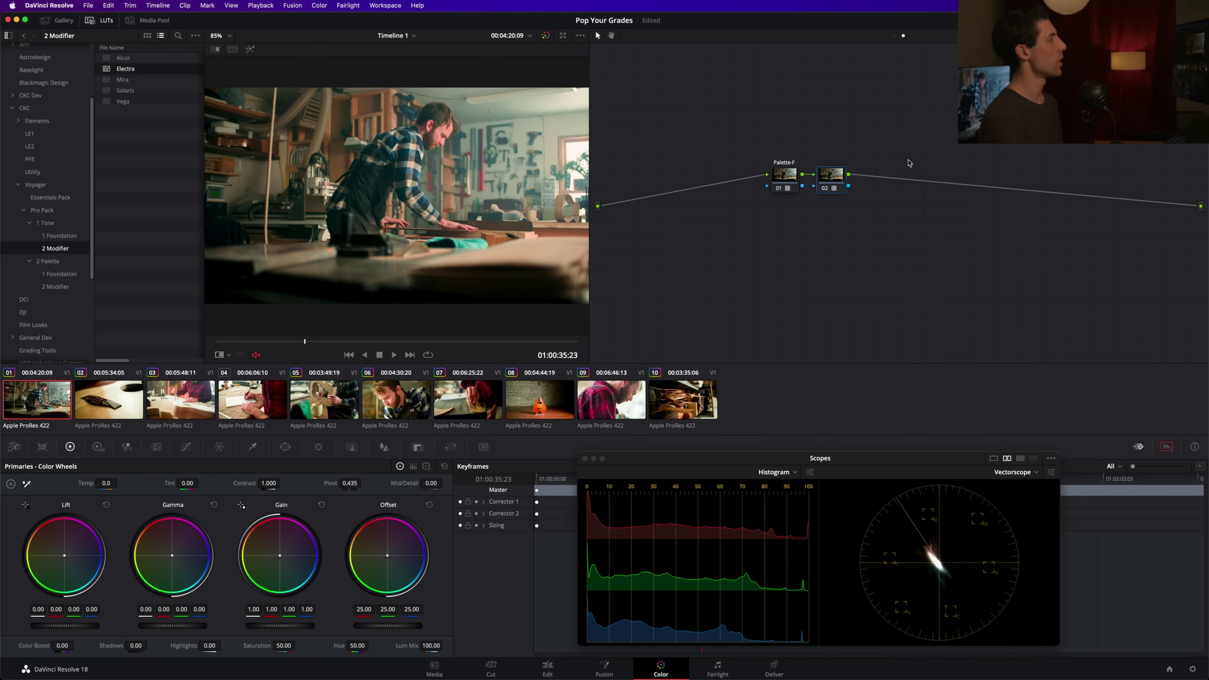
# Step: Label node 02 Tone-M and nudge it slightly away from the Palette-F node
pyautogui.rightClick(835, 176)
pyautogui.click(849, 191)
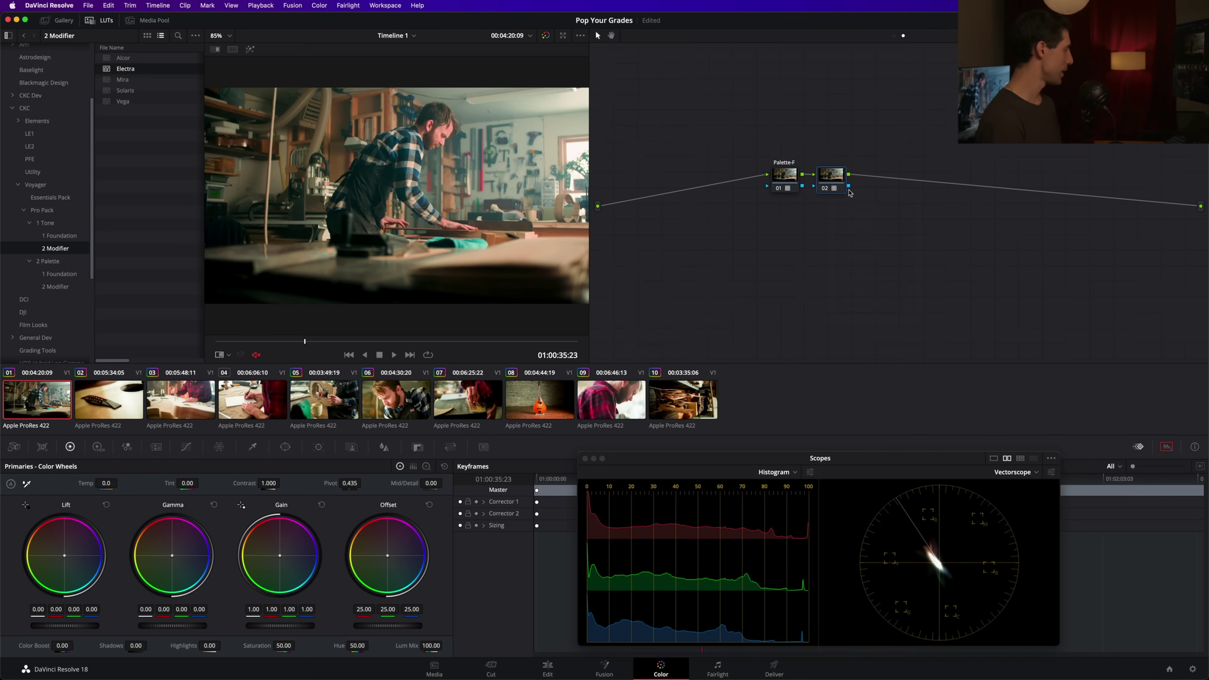
pyautogui.write('Tone-M')
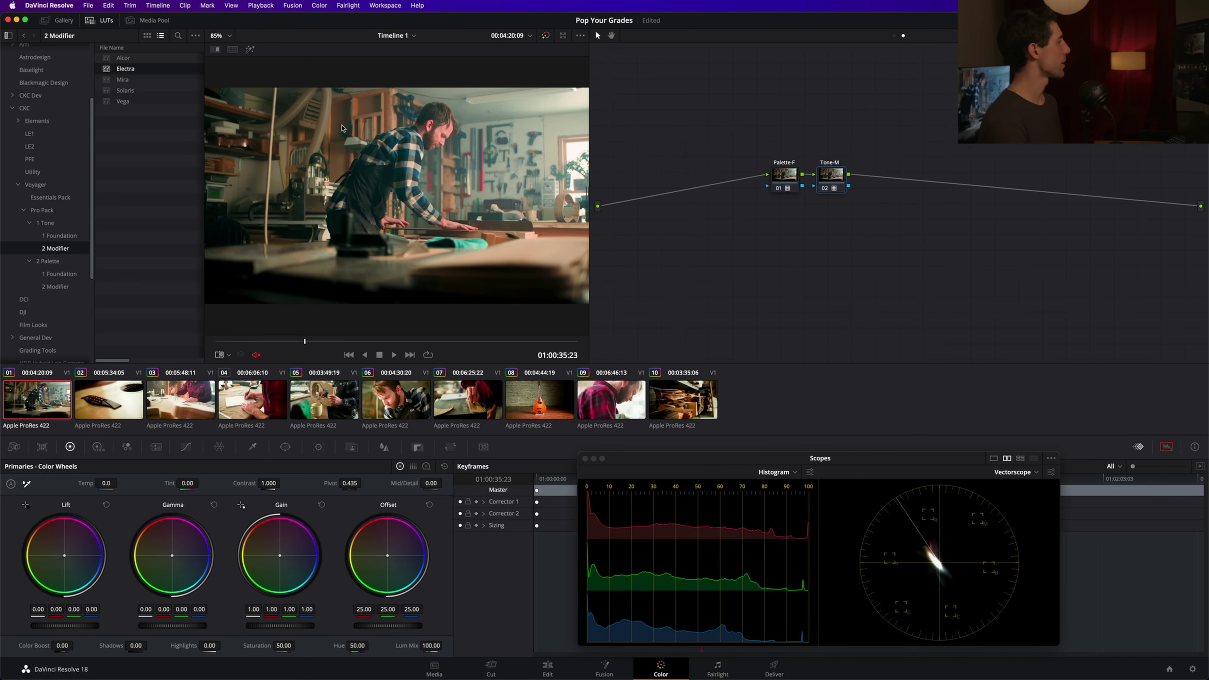
pyautogui.moveTo(836, 178); pyautogui.dragTo(842, 177)
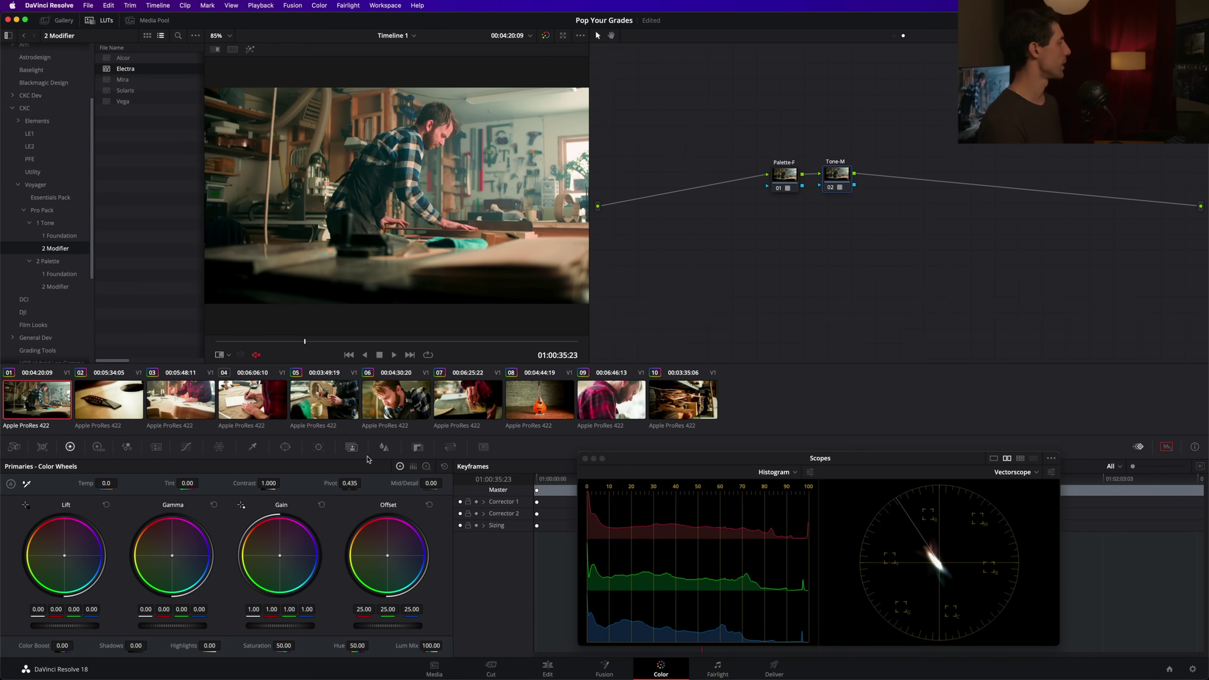
# Step: Reduce the strength of the Tone-M node by setting its Key Output Gain to 0.65
pyautogui.click(416, 447)
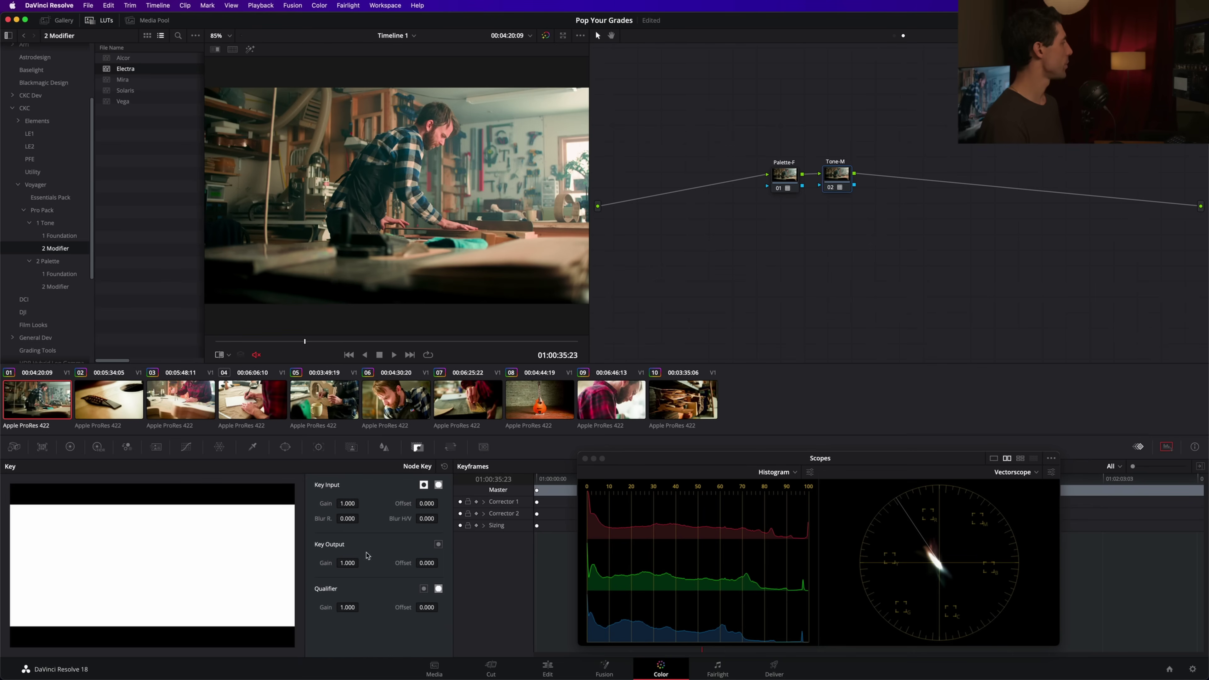
pyautogui.moveTo(350, 563); pyautogui.dragTo(347, 563)
pyautogui.press('BackSpace')
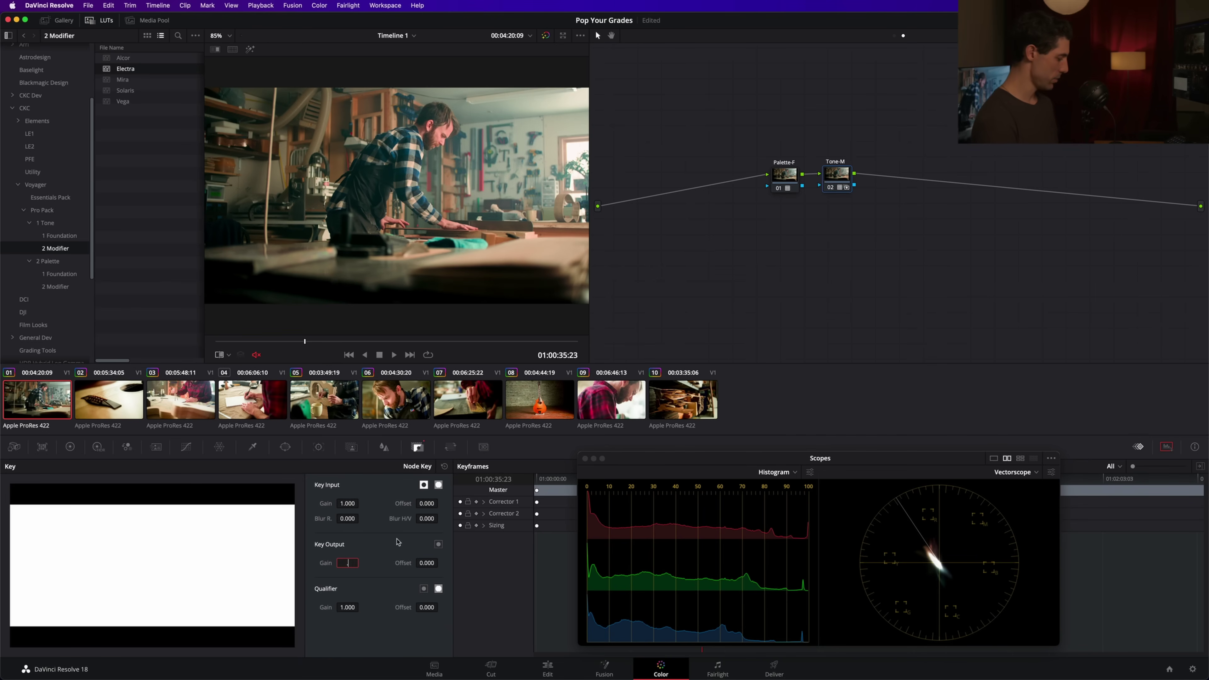
pyautogui.write('.65')
pyautogui.press('Return')
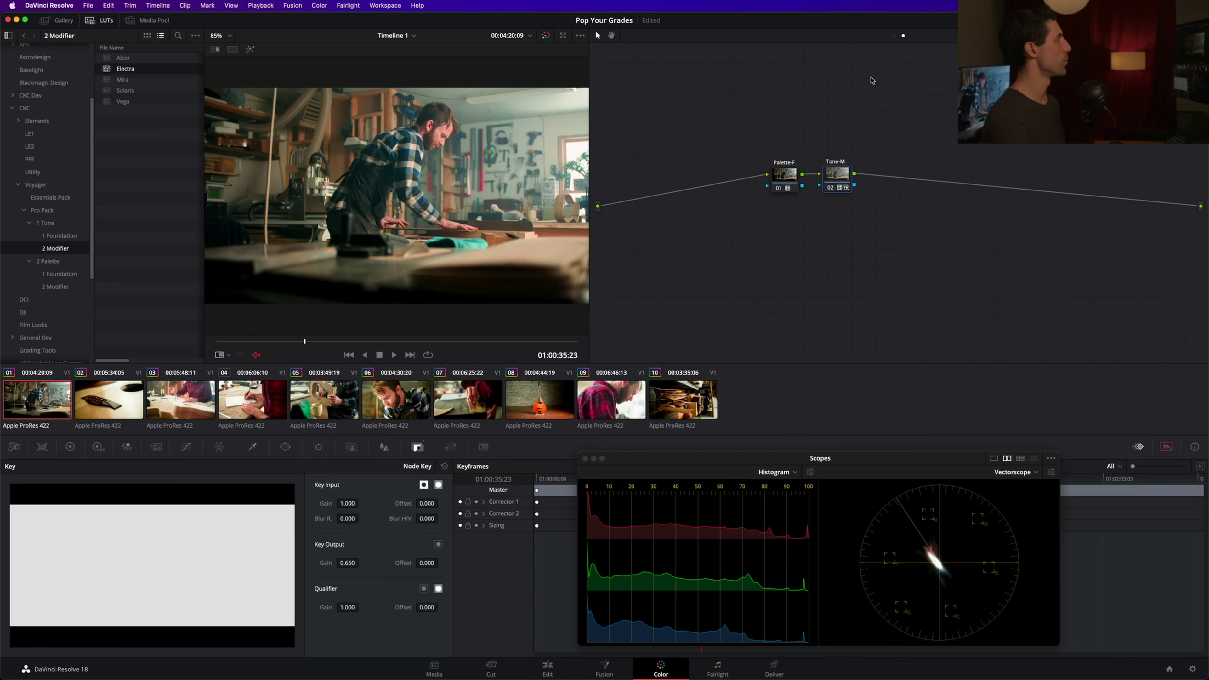
pyautogui.press('super+z')
pyautogui.press('super+z')
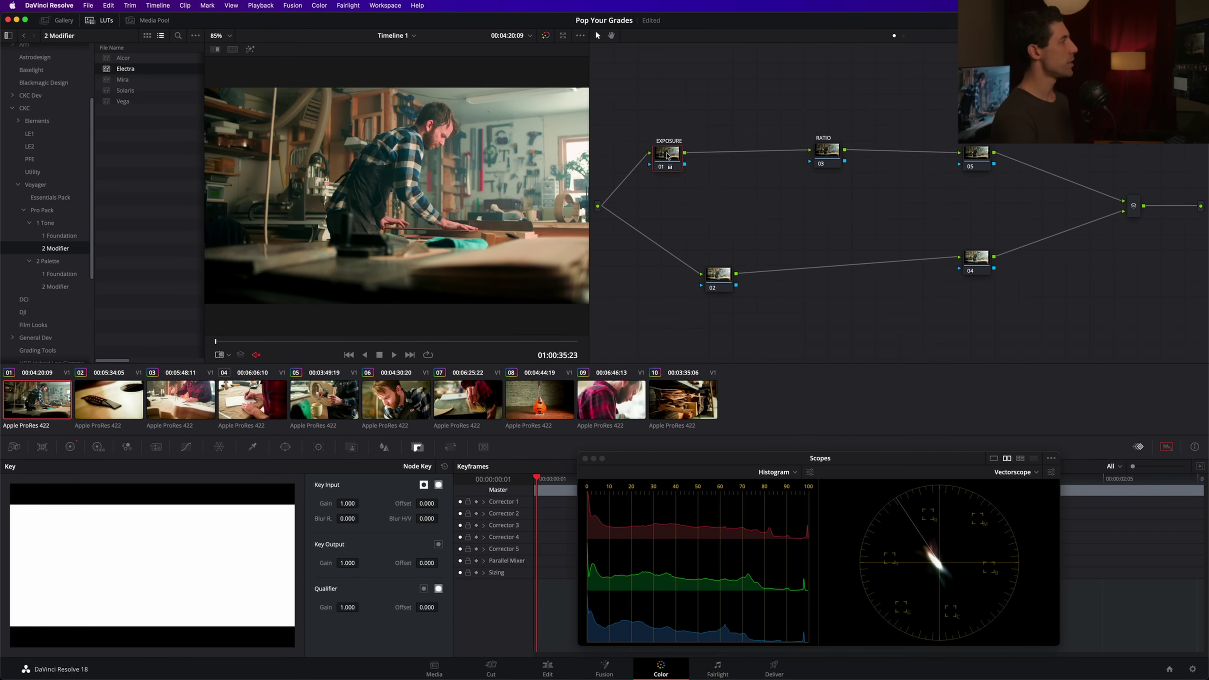
# Step: In clip 01's own node graph, raise the RATIO node's Contrast to 1.165 and compare it off and on
pyautogui.moveTo(672, 153); pyautogui.dragTo(667, 152)
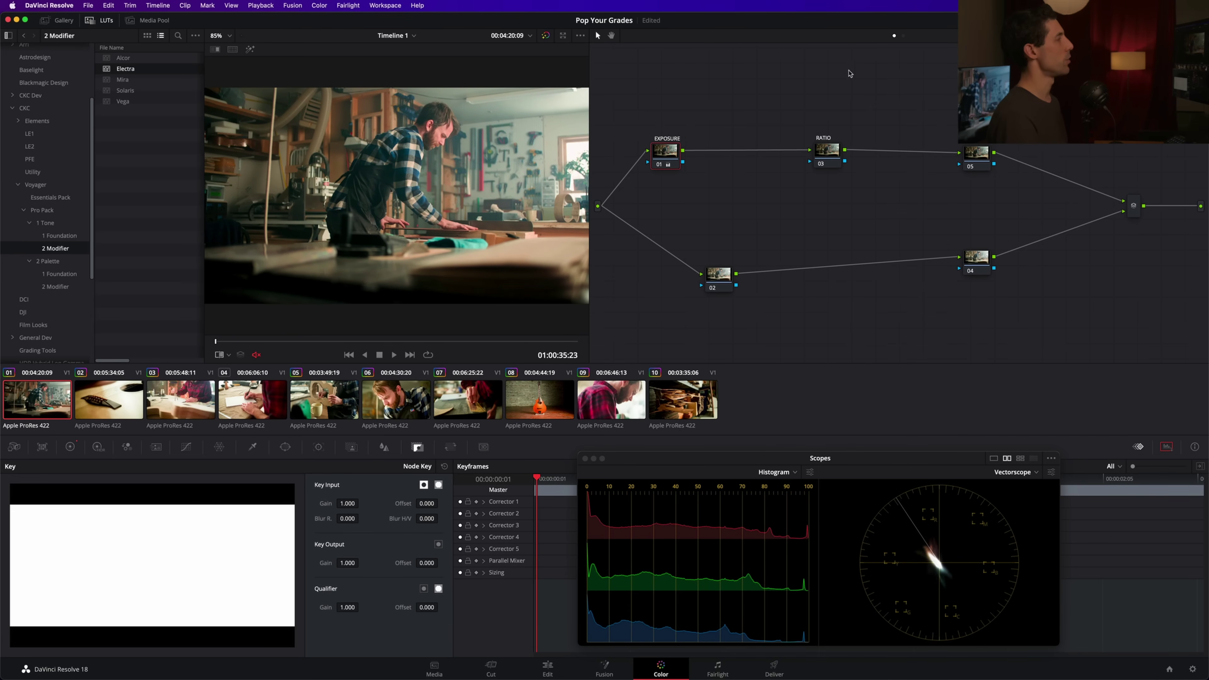
pyautogui.click(829, 152)
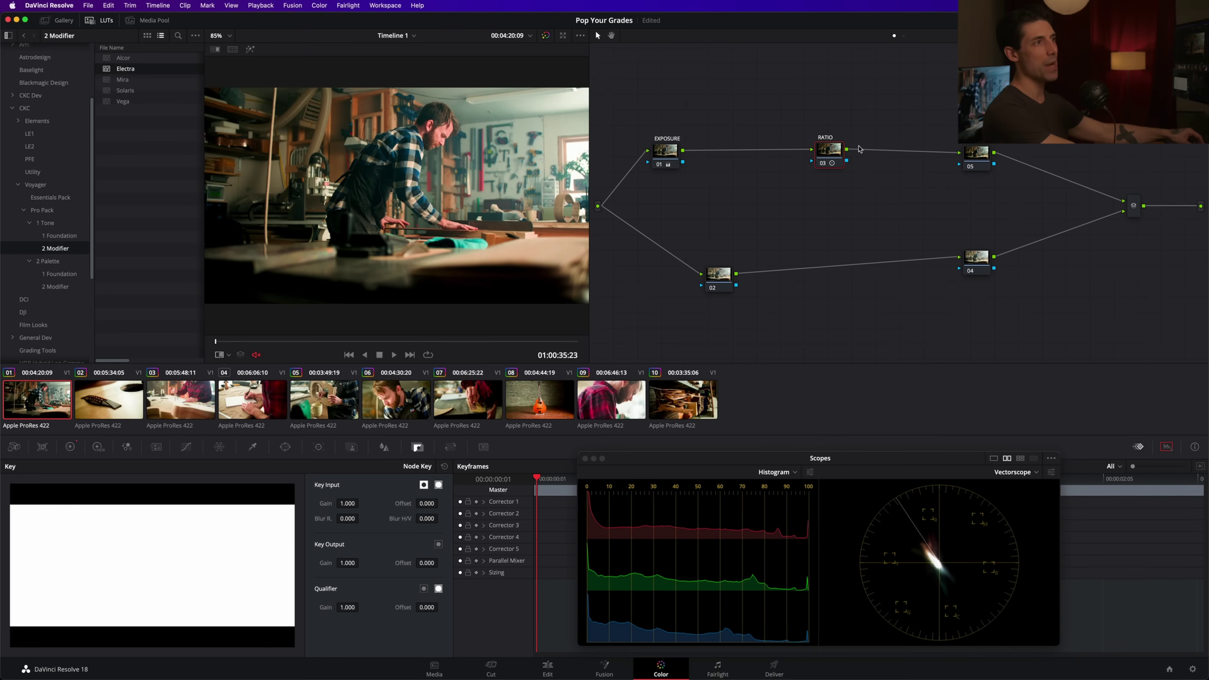
pyautogui.hotkey('ctrl', 'd')
pyautogui.hotkey('ctrl', 'd')
pyautogui.hotkey('ctrl', 'd')
pyautogui.hotkey('ctrl', 'd')
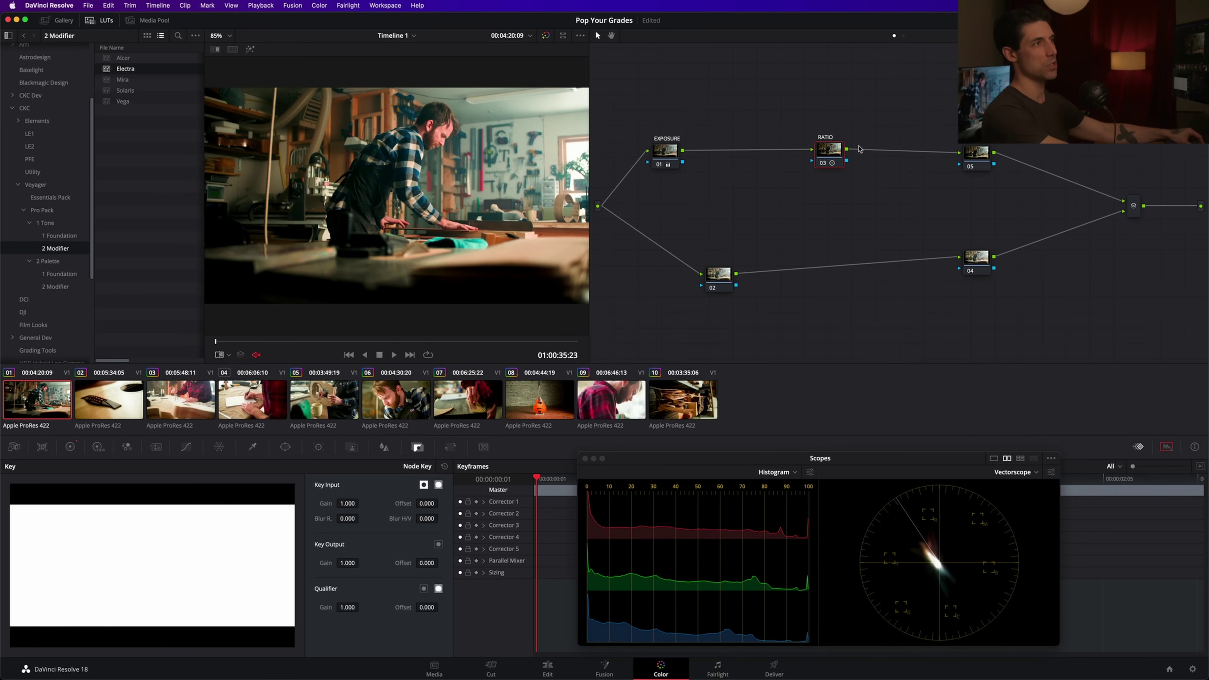
pyautogui.hotkey('ctrl', 'd')
pyautogui.hotkey('ctrl', 'd')
pyautogui.hotkey('ctrl', 'd')
pyautogui.hotkey('ctrl', 'd')
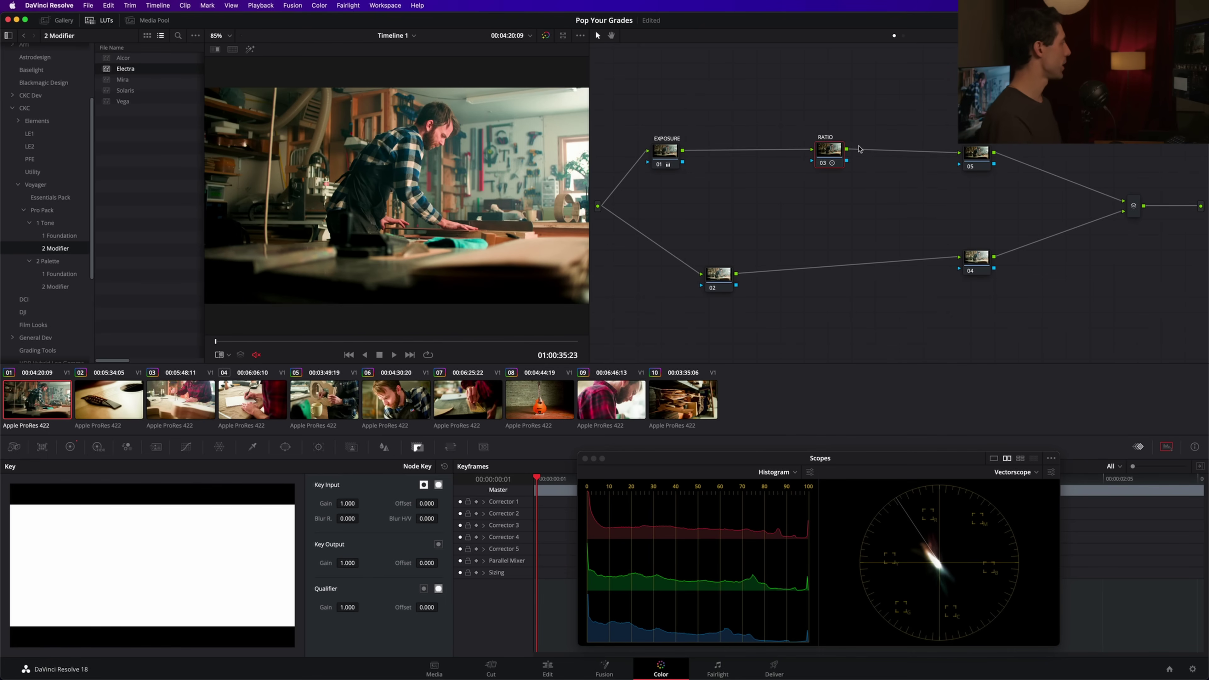
# Step: Fine-tune clip 01's RATIO Contrast to 1.169 and balance node 05 with Offset values of 25.02, 24.17 and 25.80
pyautogui.click(70, 446)
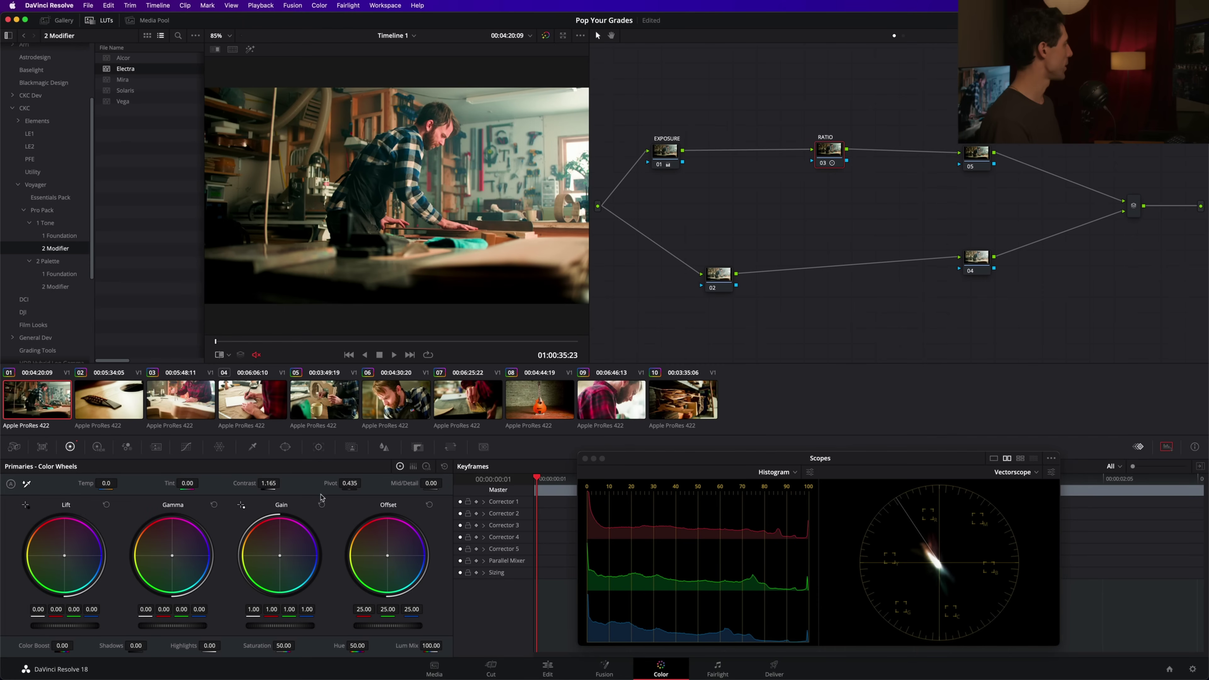
pyautogui.hotkey('ctrl', 'd')
pyautogui.hotkey('ctrl', 'd')
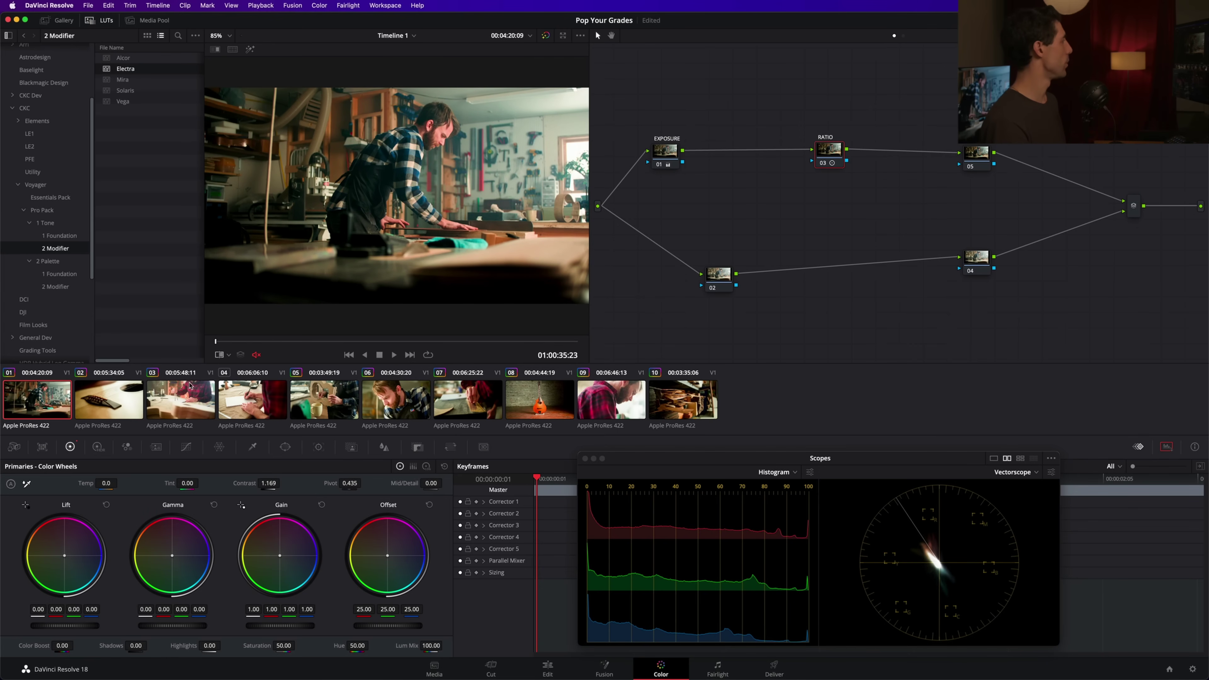
pyautogui.moveTo(837, 160); pyautogui.dragTo(834, 160)
pyautogui.click(975, 153)
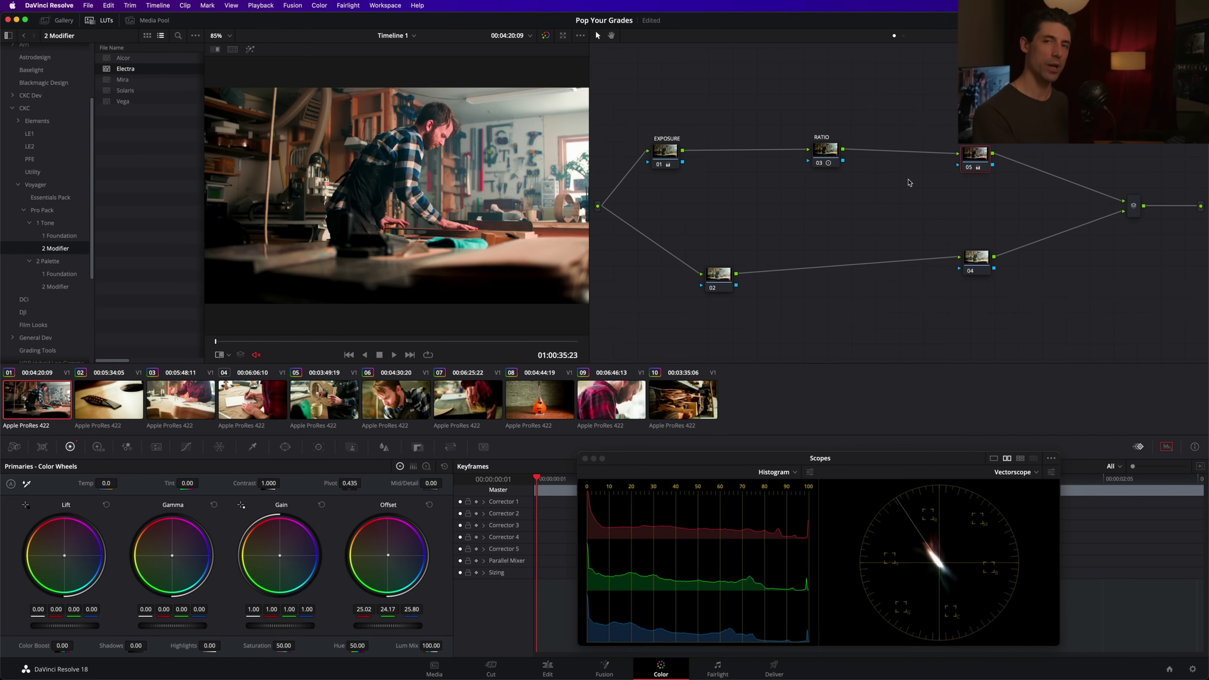
# Step: On clip 02, set the RATIO node's Contrast to 0.991 and Offset to 24.98, and the EXPOSURE node's Offset to 11.03
pyautogui.click(117, 395)
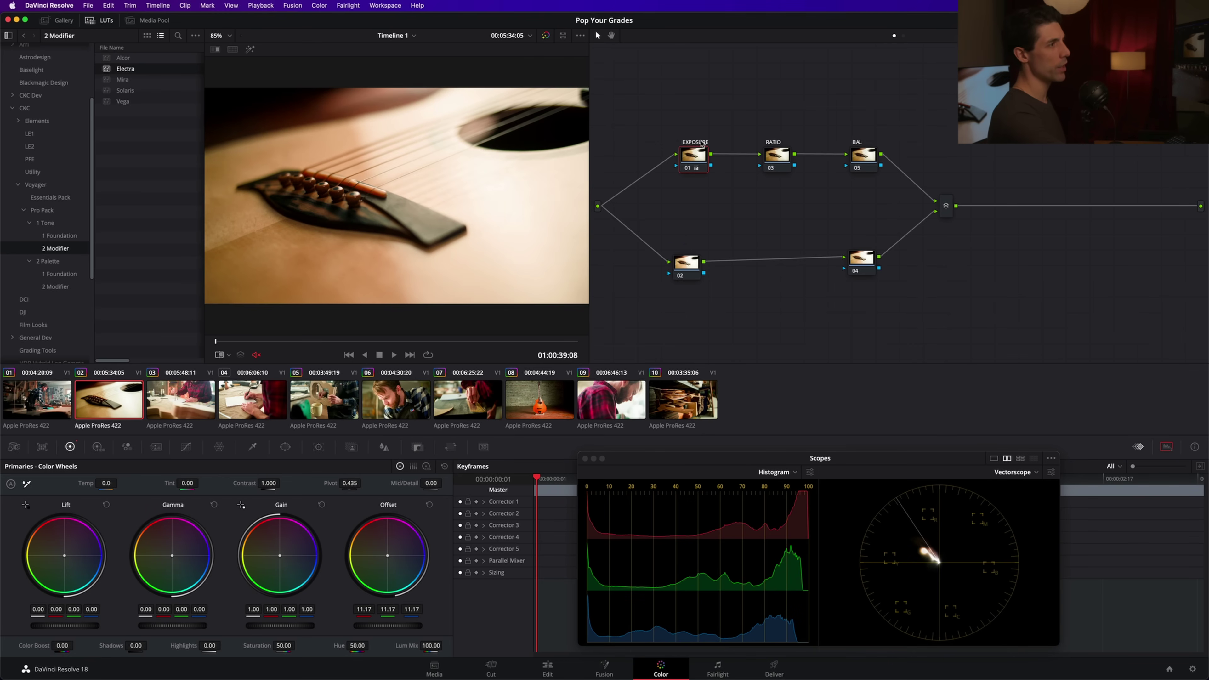
pyautogui.click(783, 159)
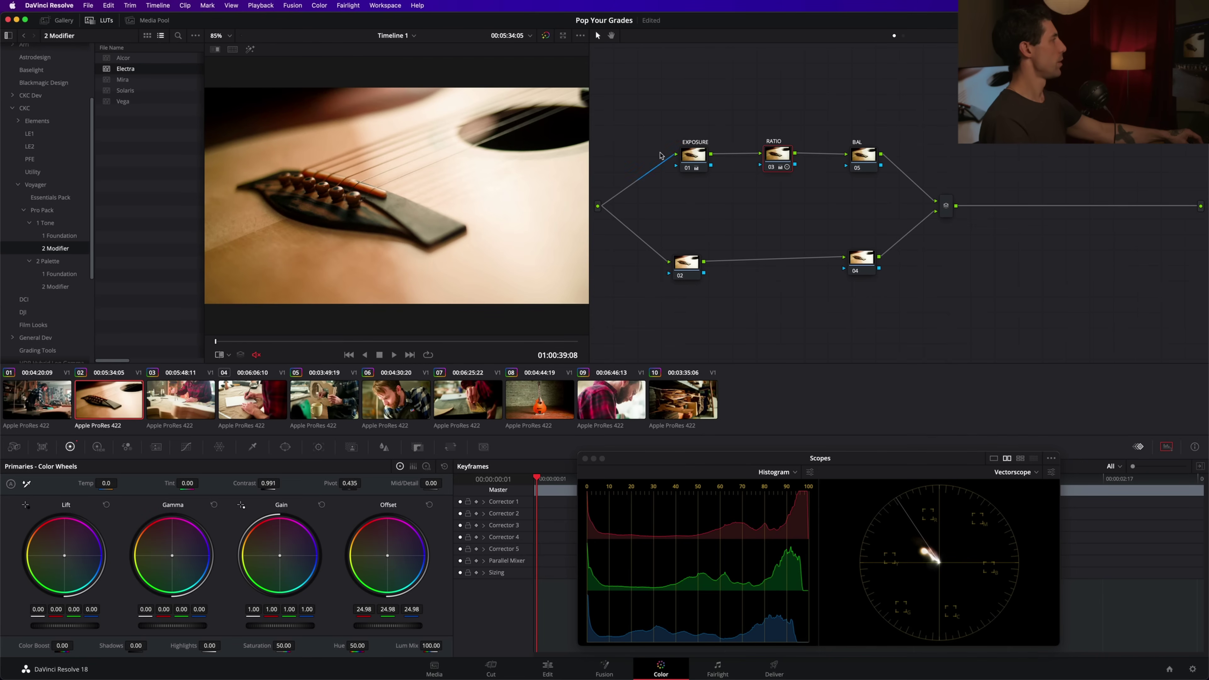
pyautogui.click(707, 149)
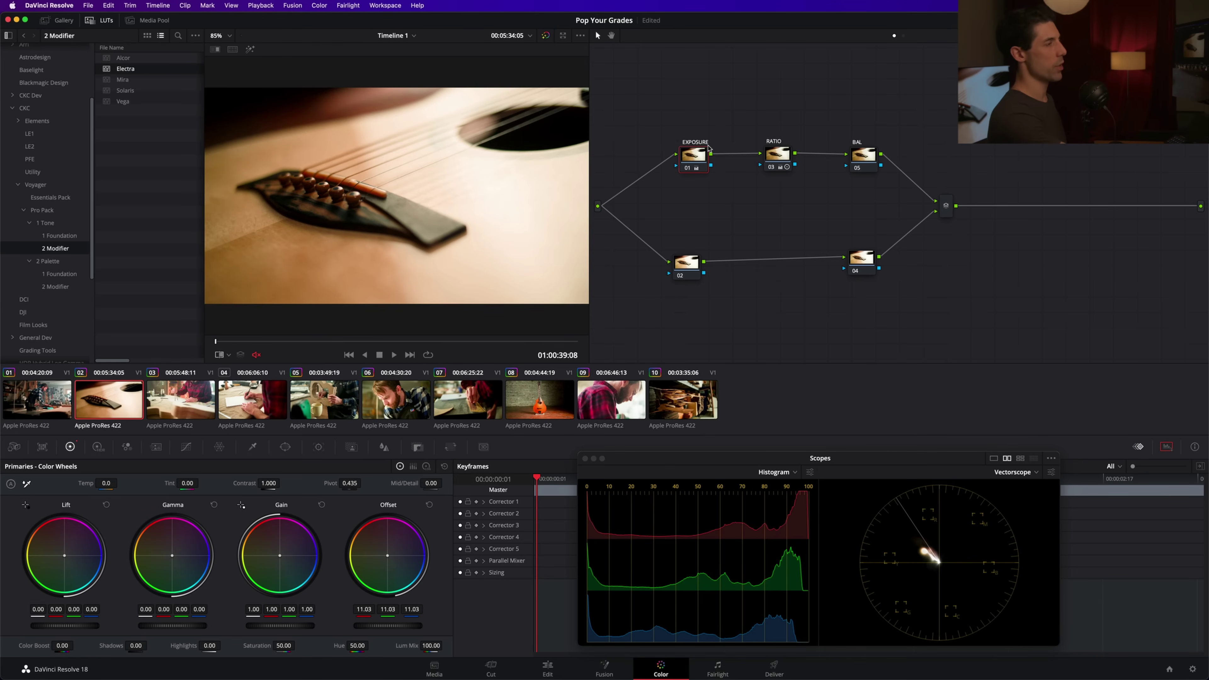
# Step: On clip 03, set the RATIO node's Contrast to 1.153 and compare the image with the node off and on
pyautogui.press('Down')
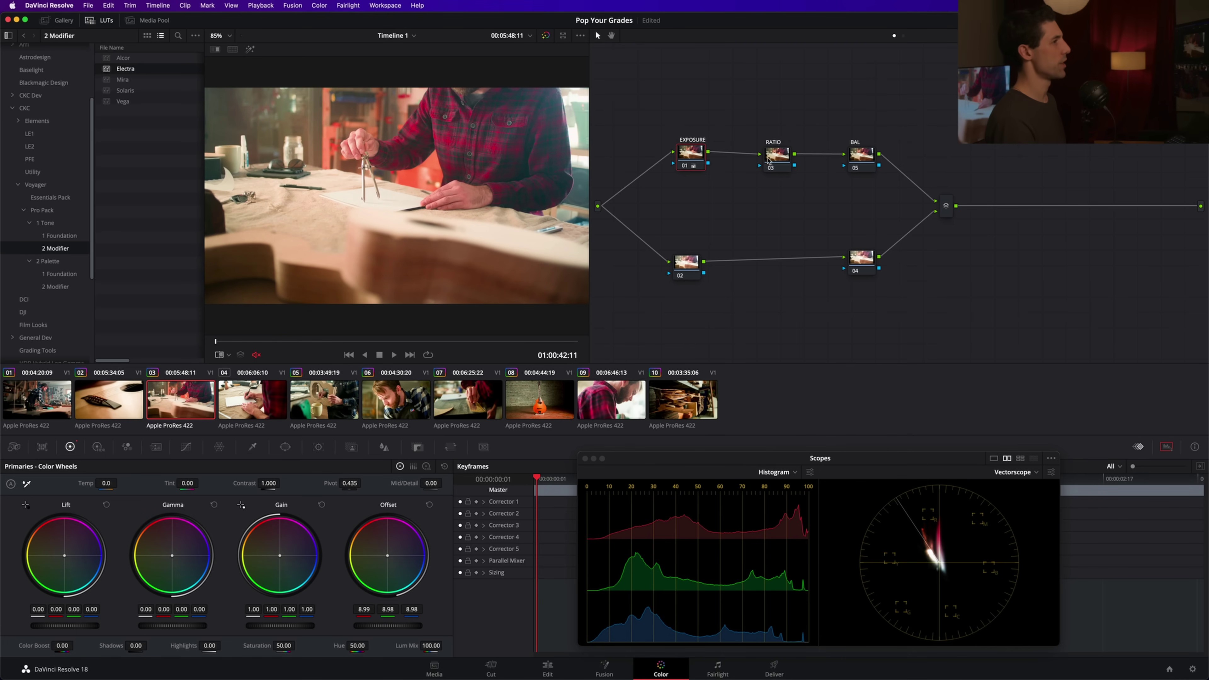
pyautogui.click(776, 158)
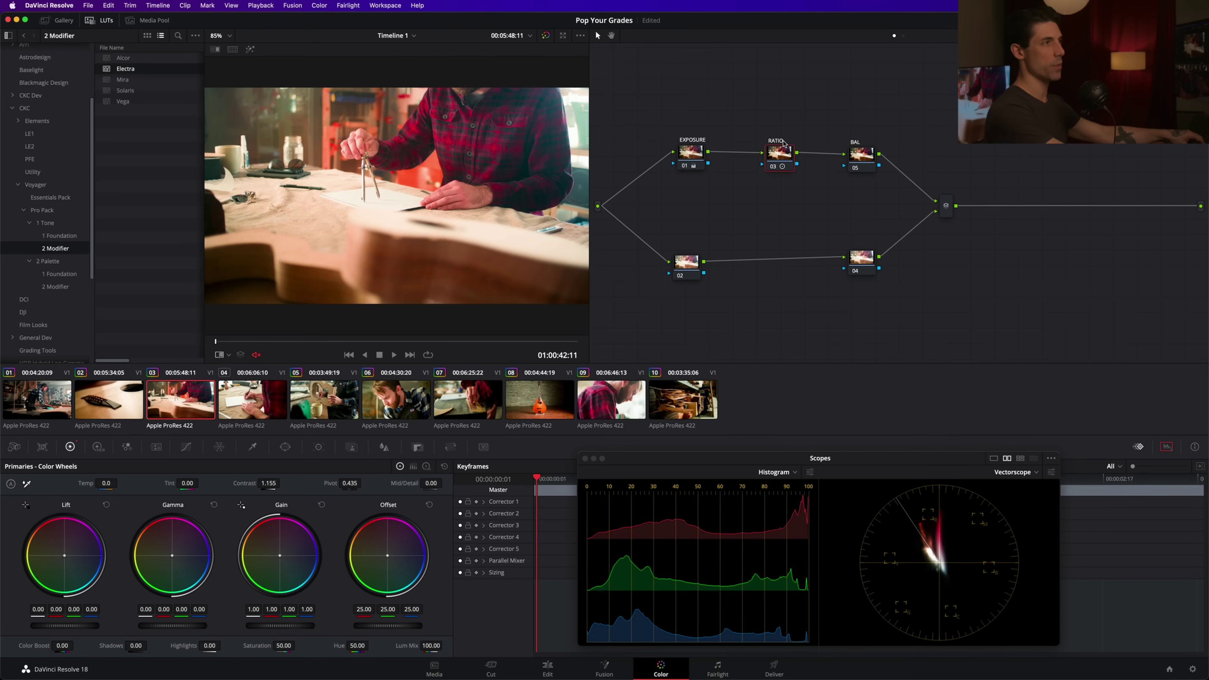
pyautogui.hotkey('ctrl', 'd')
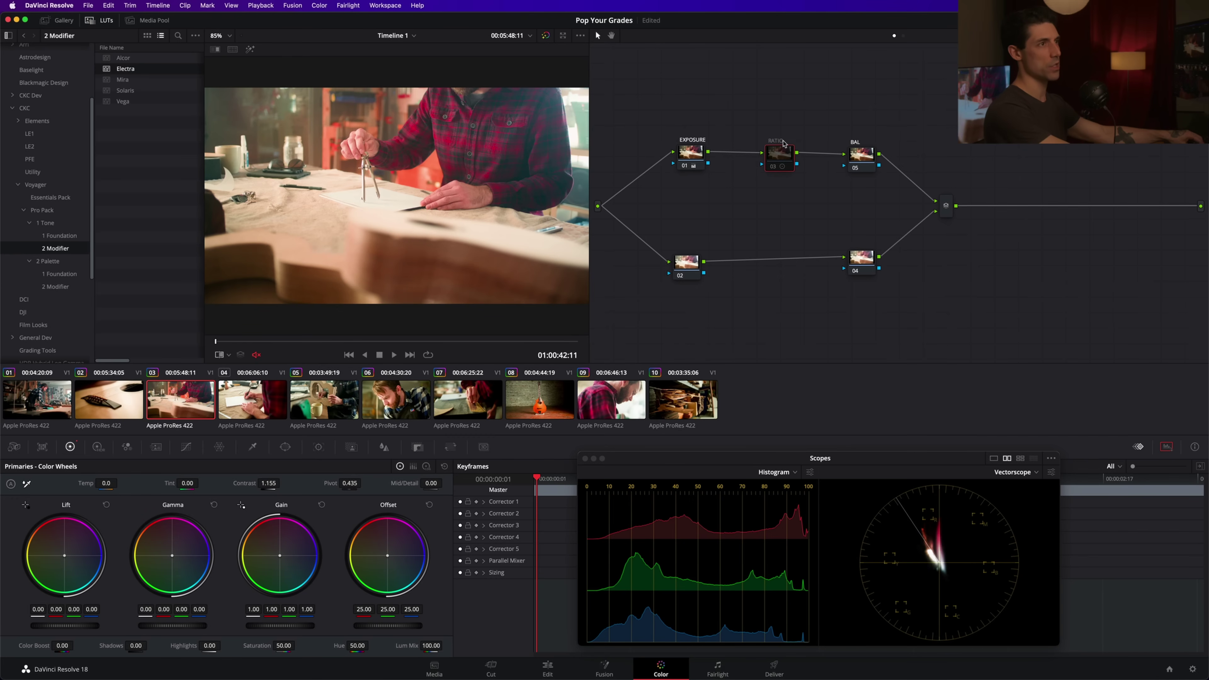
pyautogui.hotkey('ctrl', 'd')
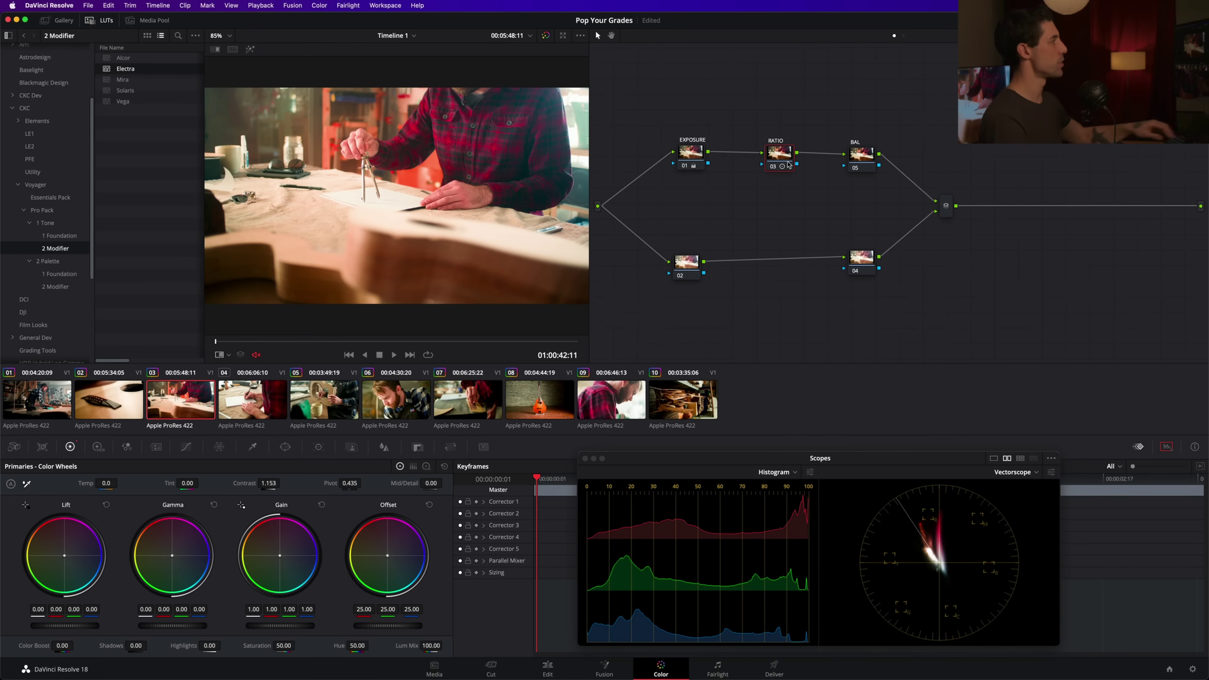
# Step: Balance clip 03 in the BAL node with Offset values of 24.56, 25.06 and 25.87, comparing it off and on
pyautogui.click(874, 170)
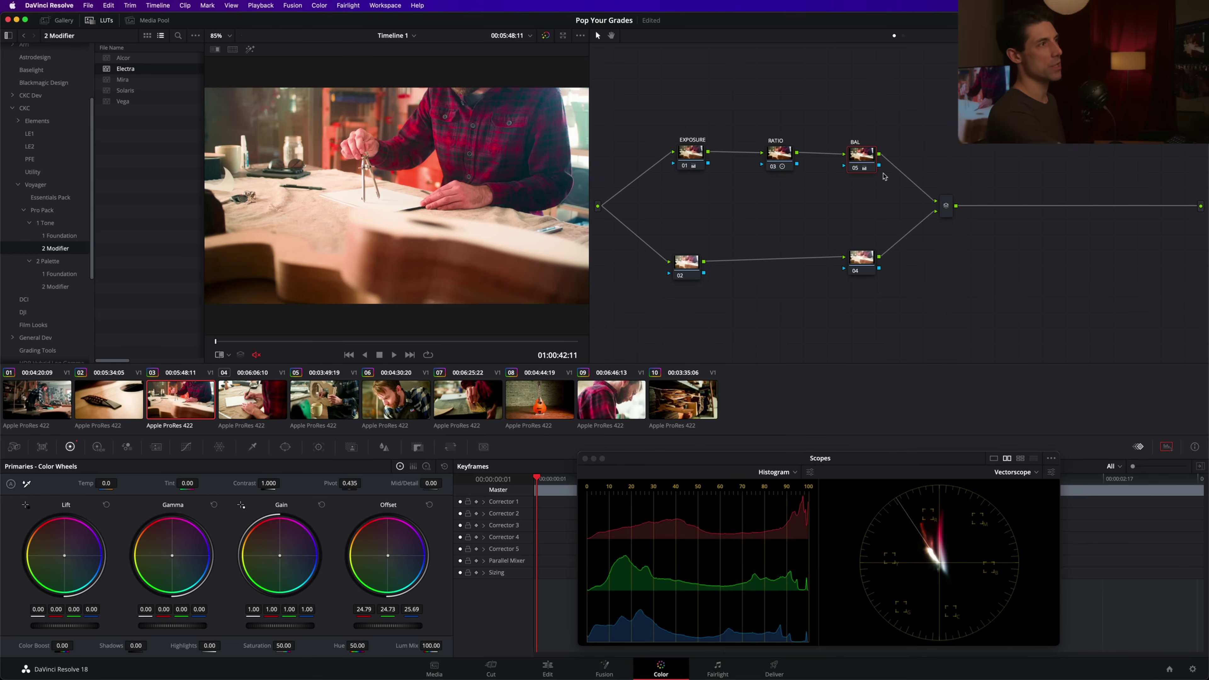
pyautogui.press('super+d')
pyautogui.press('super+d')
pyautogui.press('super+d')
pyautogui.press('super+d')
pyautogui.press('super+d')
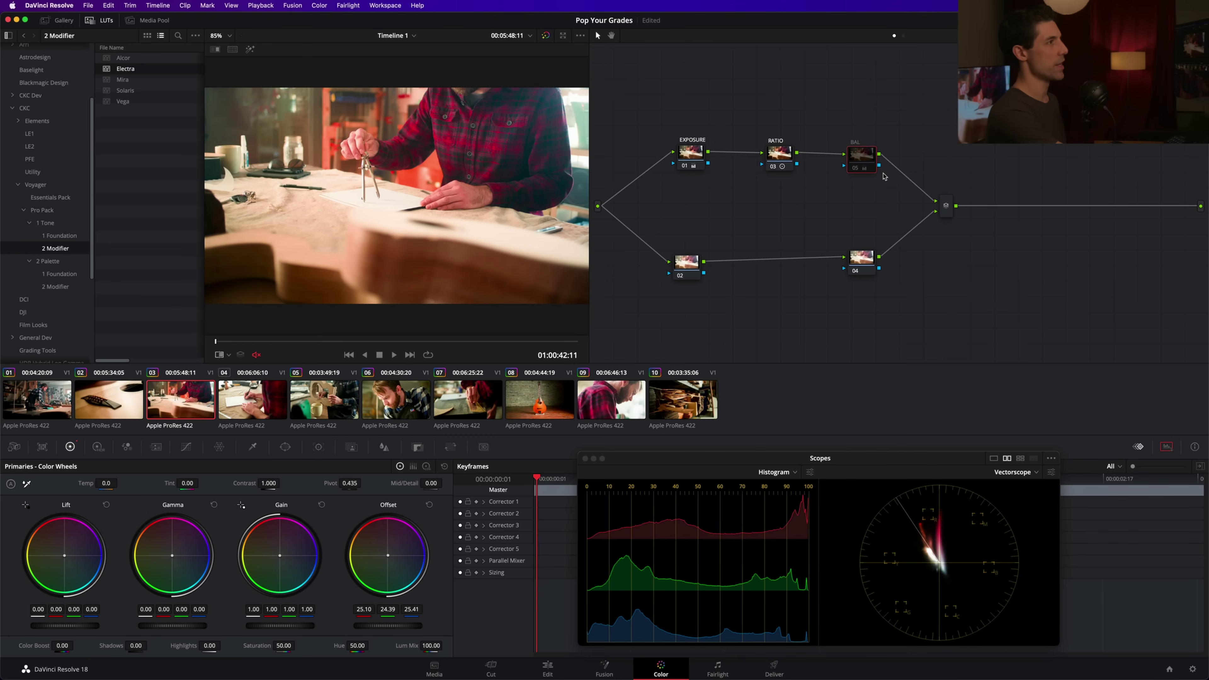
pyautogui.press('super+d')
pyautogui.press('super+d')
pyautogui.press('super+d')
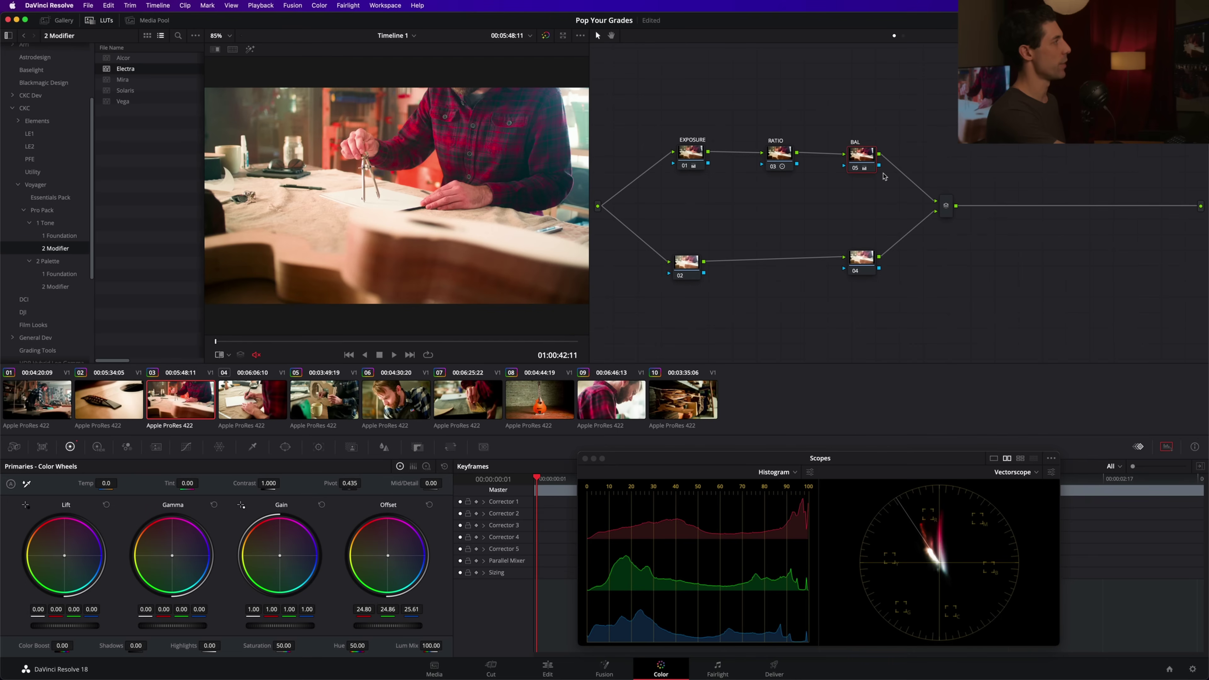
pyautogui.press('super+d')
pyautogui.press('super+d')
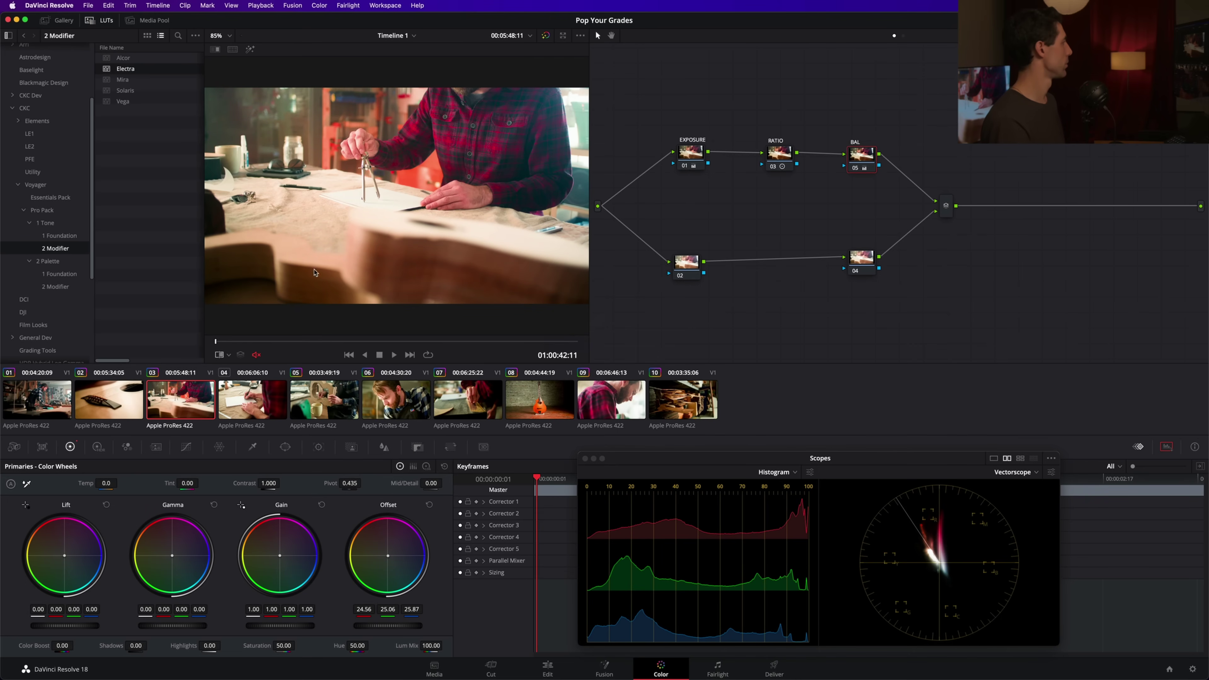
# Step: On clip 05, set the EXPOSURE node's Offset to 13.25 and node 02's Contrast to 1.158
pyautogui.click(316, 397)
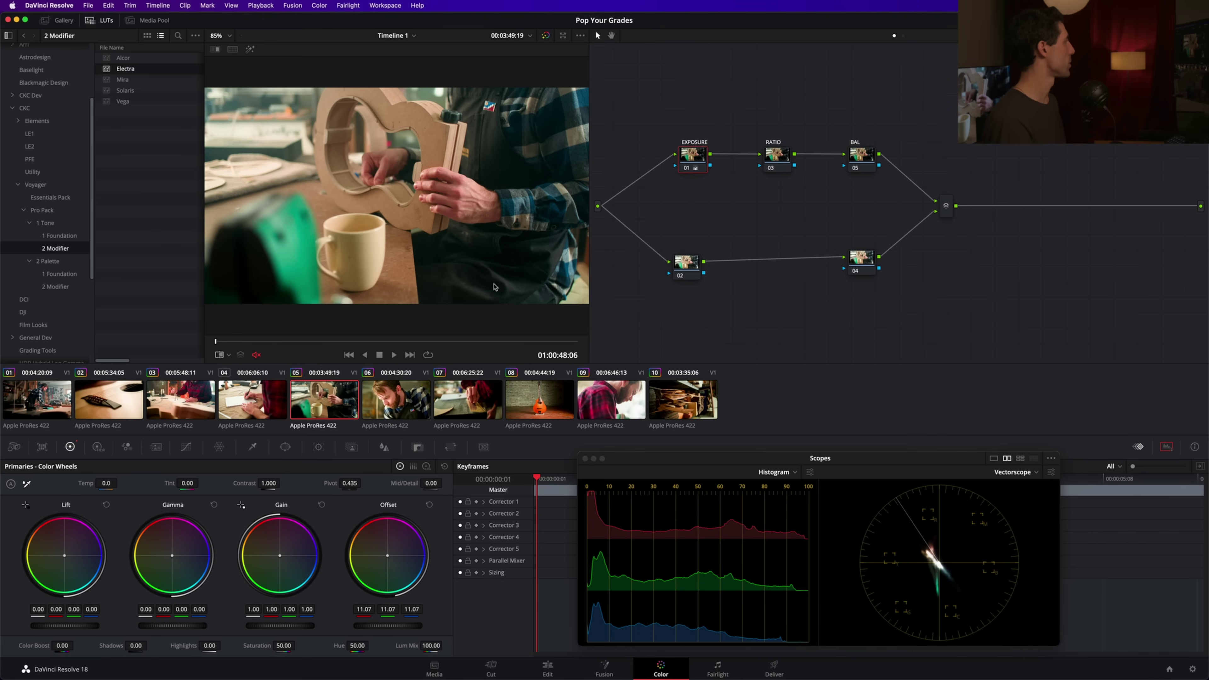
pyautogui.press('super+d')
pyautogui.press('super+d')
pyautogui.press('super+d')
pyautogui.press('super+d')
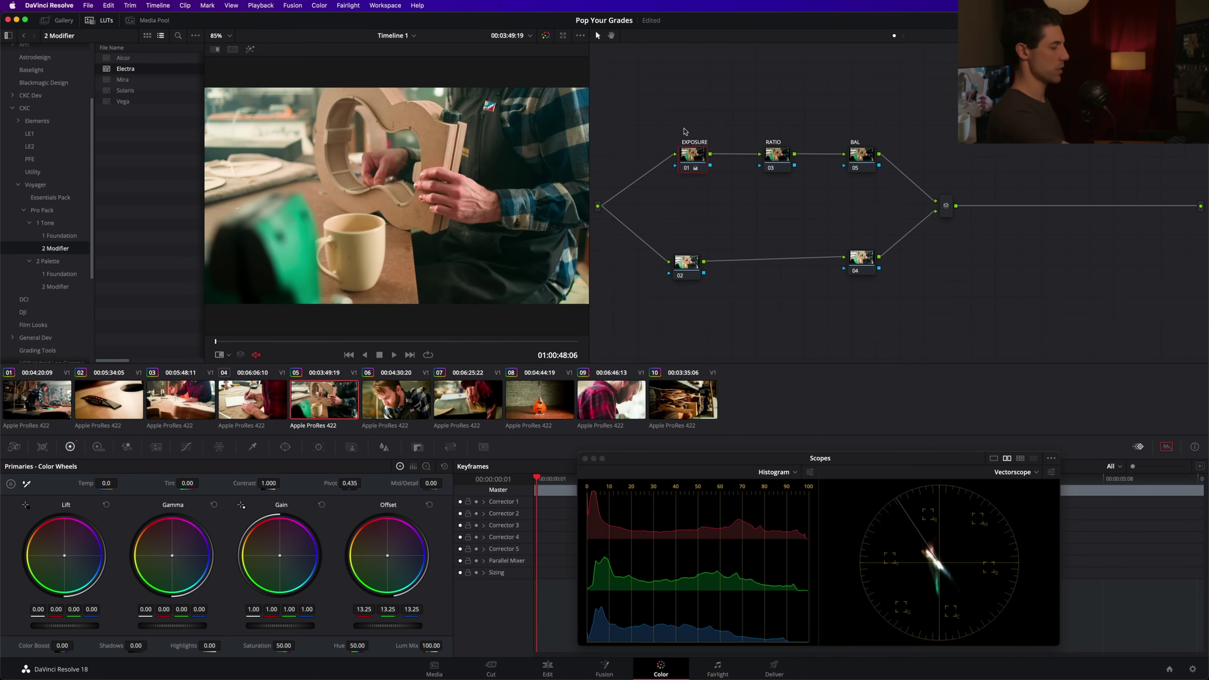
pyautogui.hotkey('shift', "'")
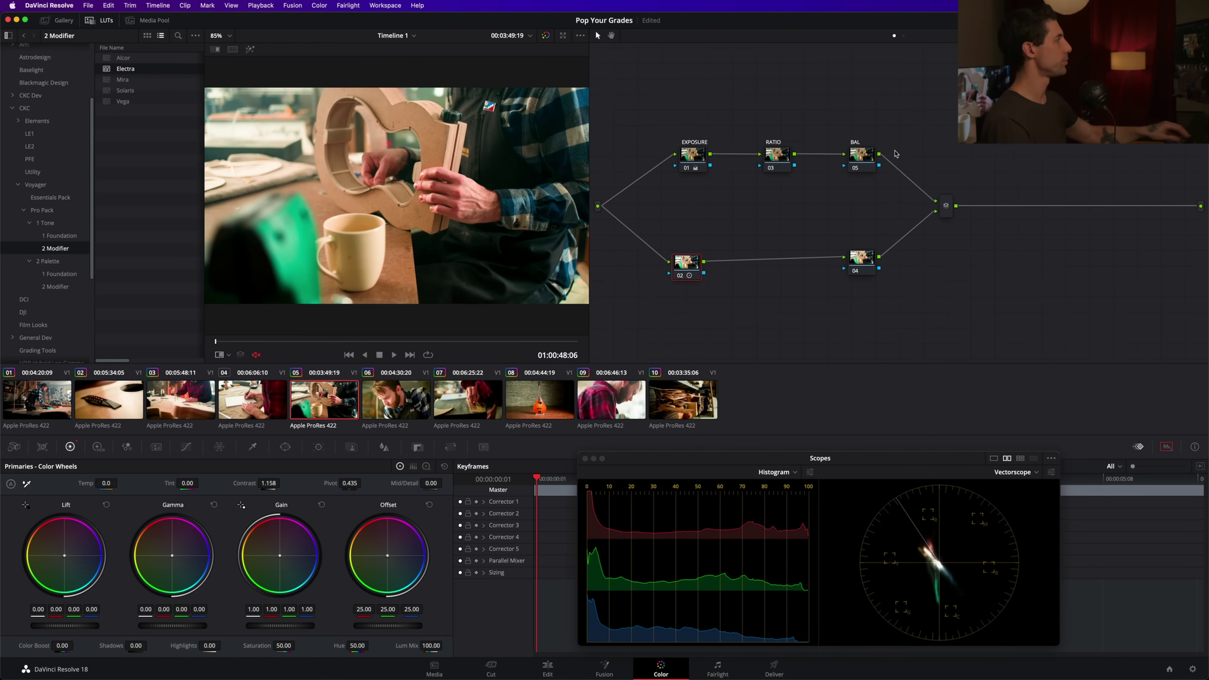
# Step: Balance clip 05 in the BAL node with Offset values of 25.17, 24.66 and 25.00
pyautogui.click(878, 158)
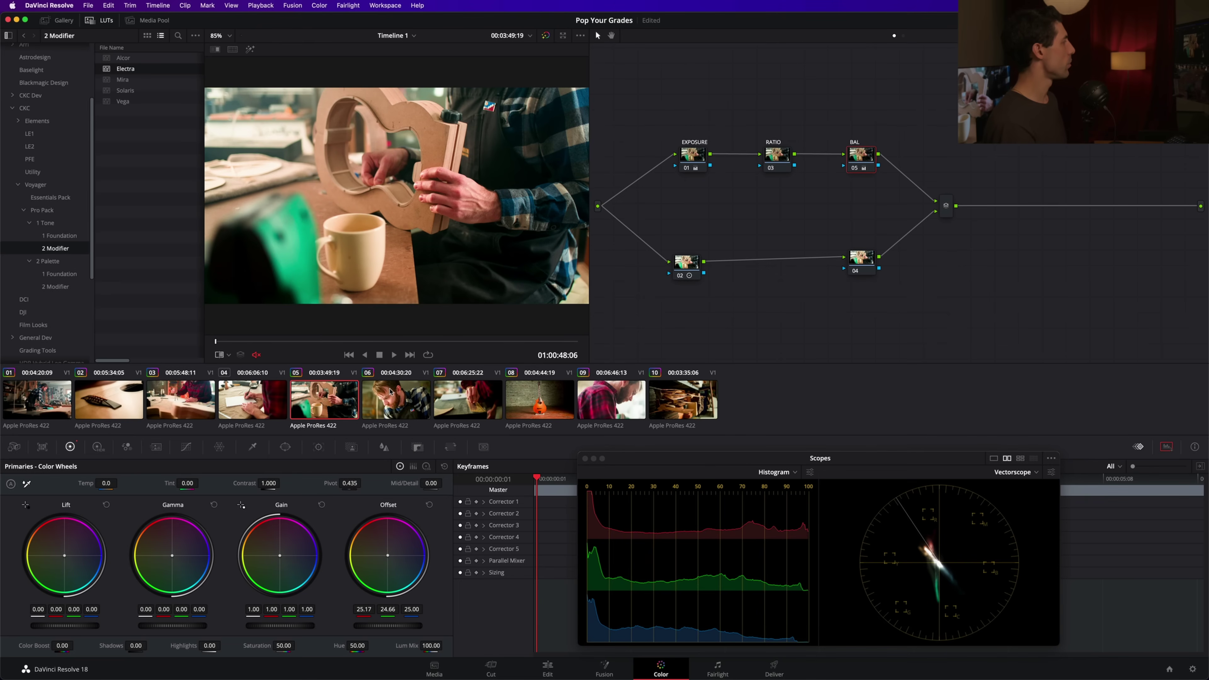
# Step: On clip 06, set the EXPOSURE node's Offset to 8.03 and the RATIO node's Contrast to 1.047 and Offset to 25.02
pyautogui.click(400, 399)
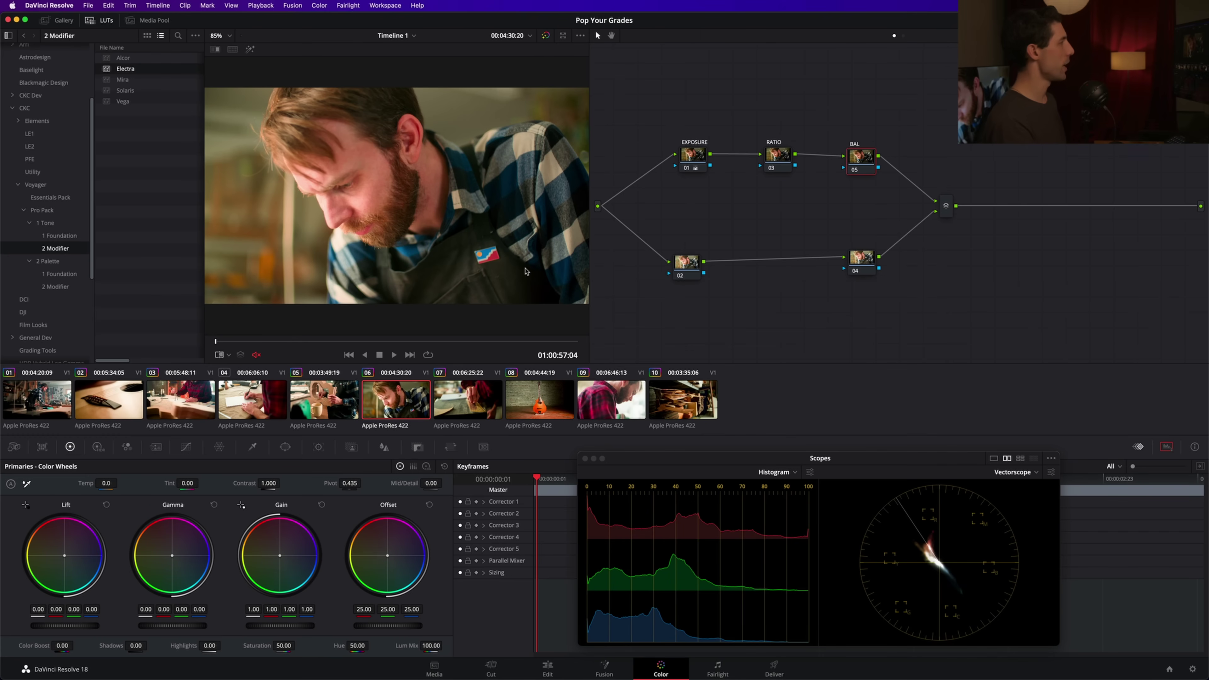
pyautogui.click(699, 155)
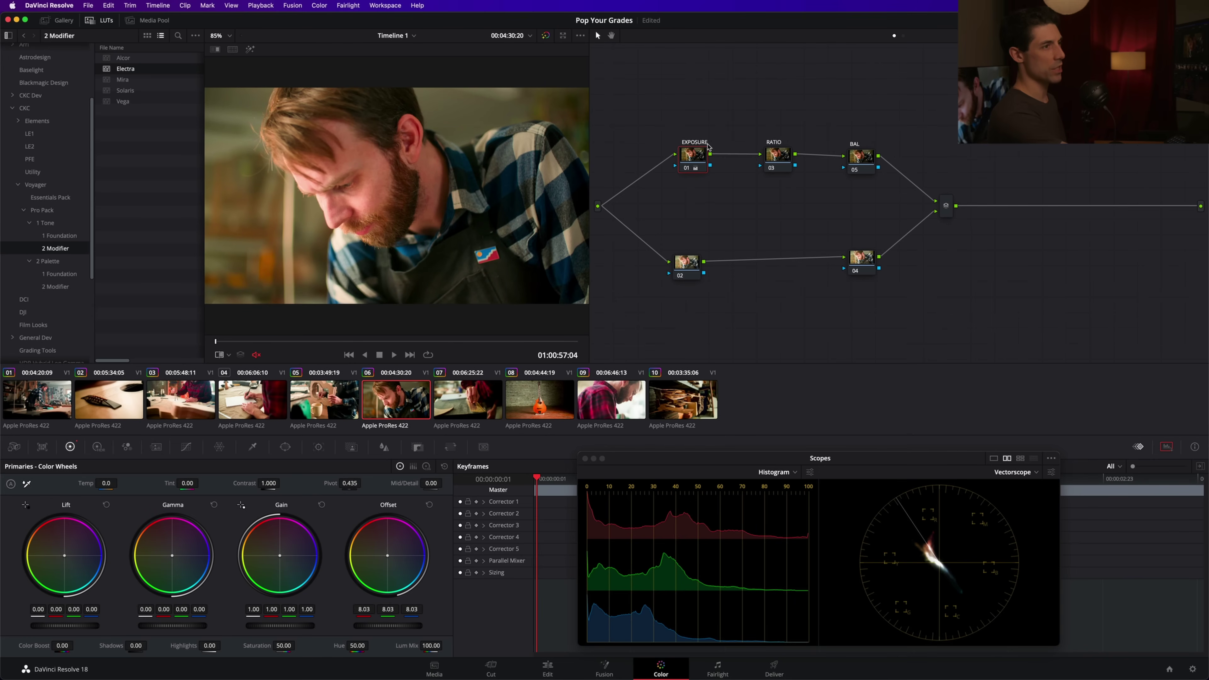
pyautogui.click(777, 156)
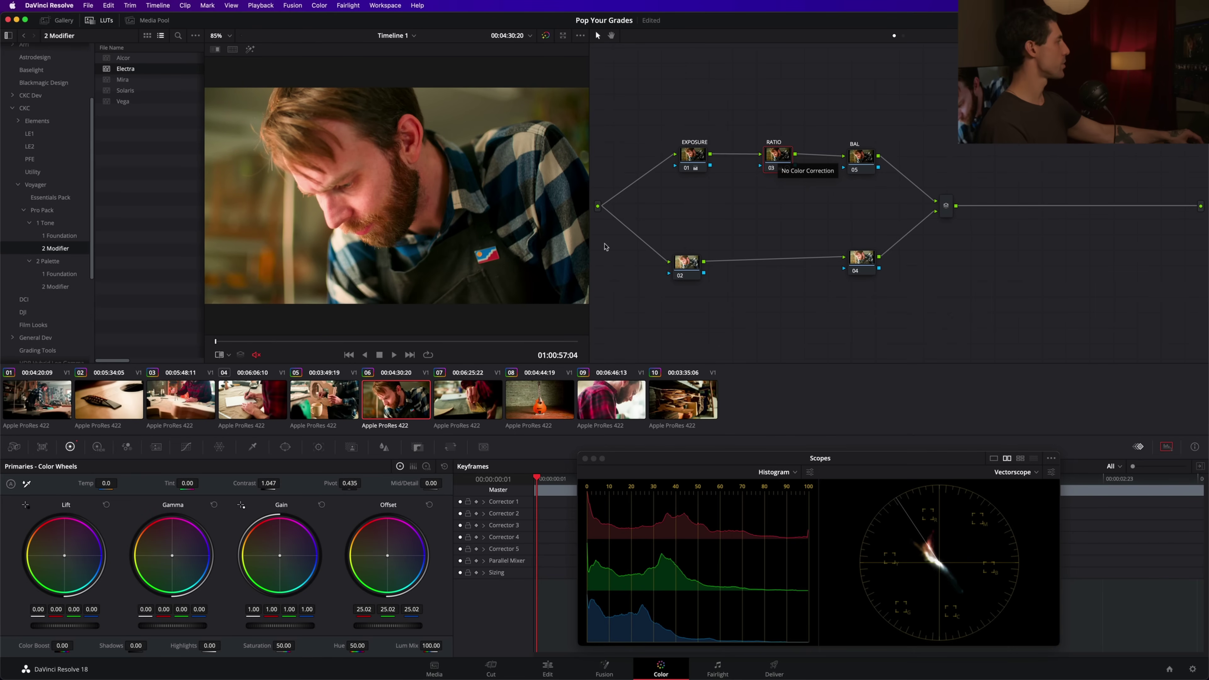
# Step: On clip 08, set the EXPOSURE node's Offset to 8.77 and the RATIO node's Contrast to 1.076
pyautogui.press('Down')
pyautogui.press('Down')
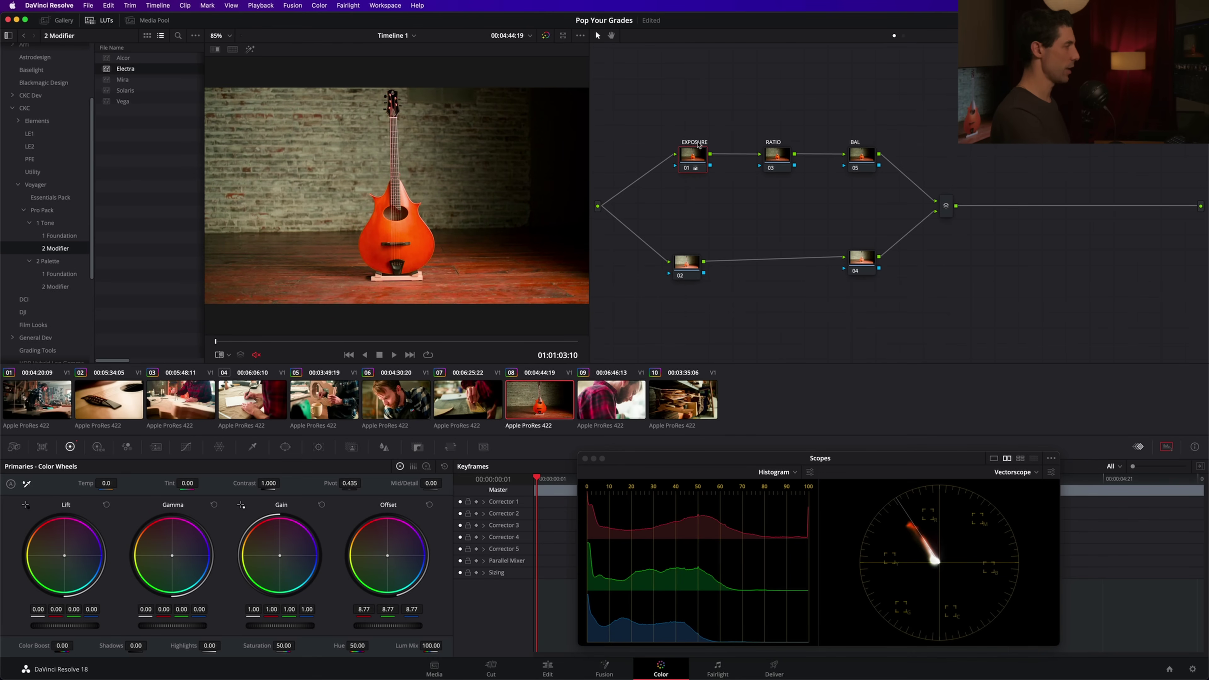
pyautogui.press('space')
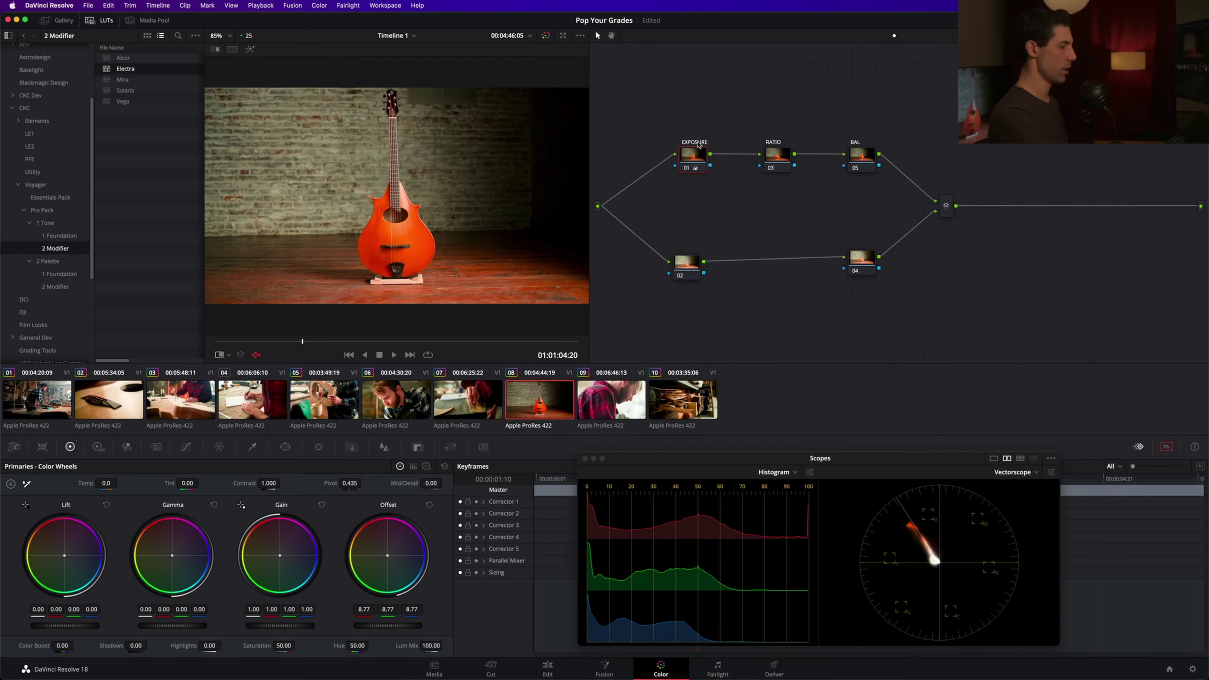
pyautogui.hotkey('shift', "'")
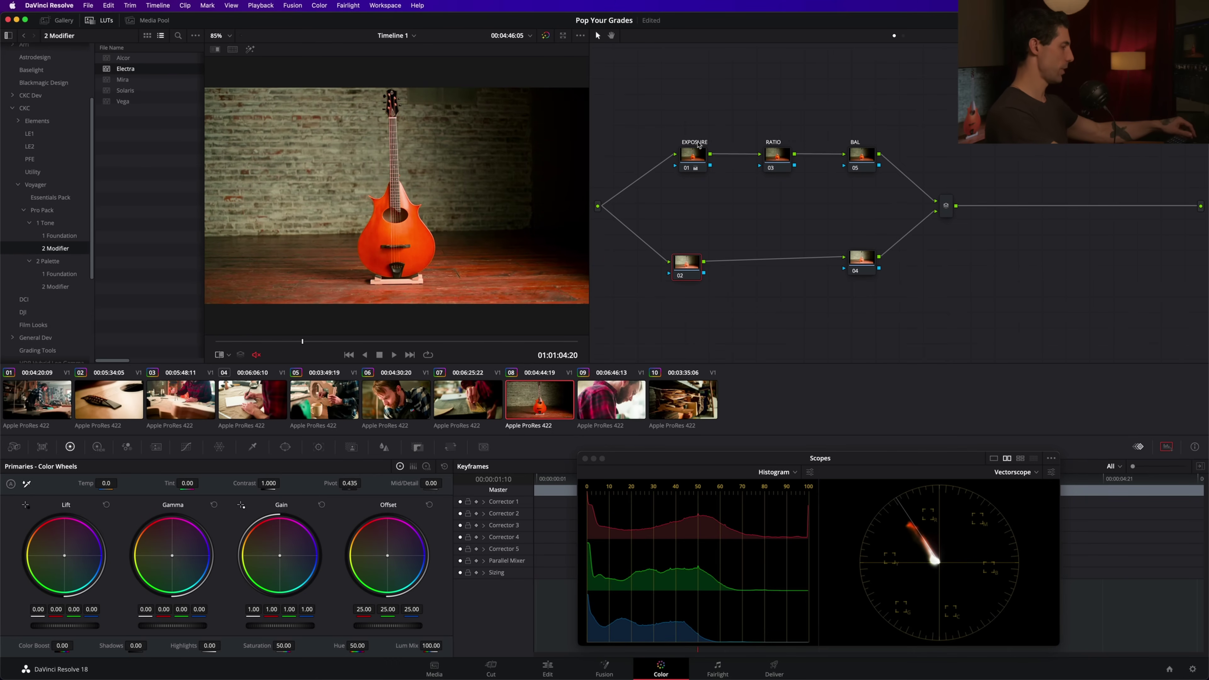
pyautogui.hotkey('shift', "'")
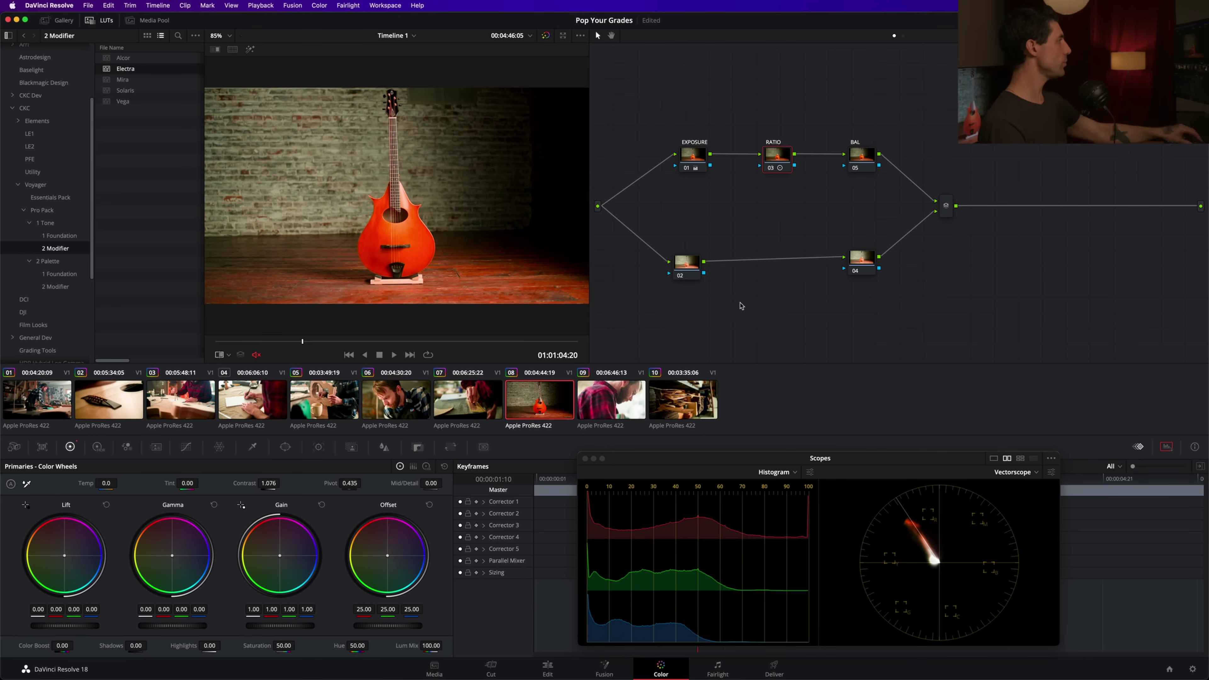
# Step: Make room in clip 08's lower branch and add a serial node with a circular window after node 02
pyautogui.moveTo(865, 262)
pyautogui.mouseDown()
pyautogui.moveTo(872, 273)
pyautogui.moveTo(878, 264)
pyautogui.mouseUp()
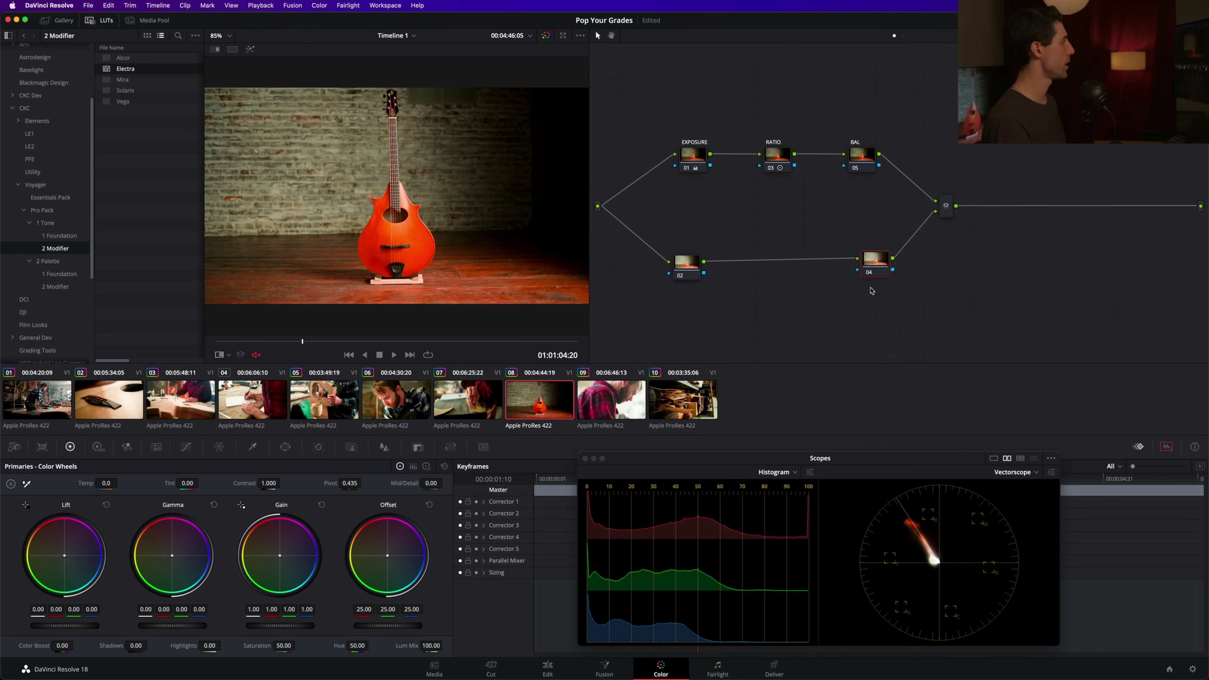
pyautogui.click(679, 265)
pyautogui.hotkey('alt', 'c')
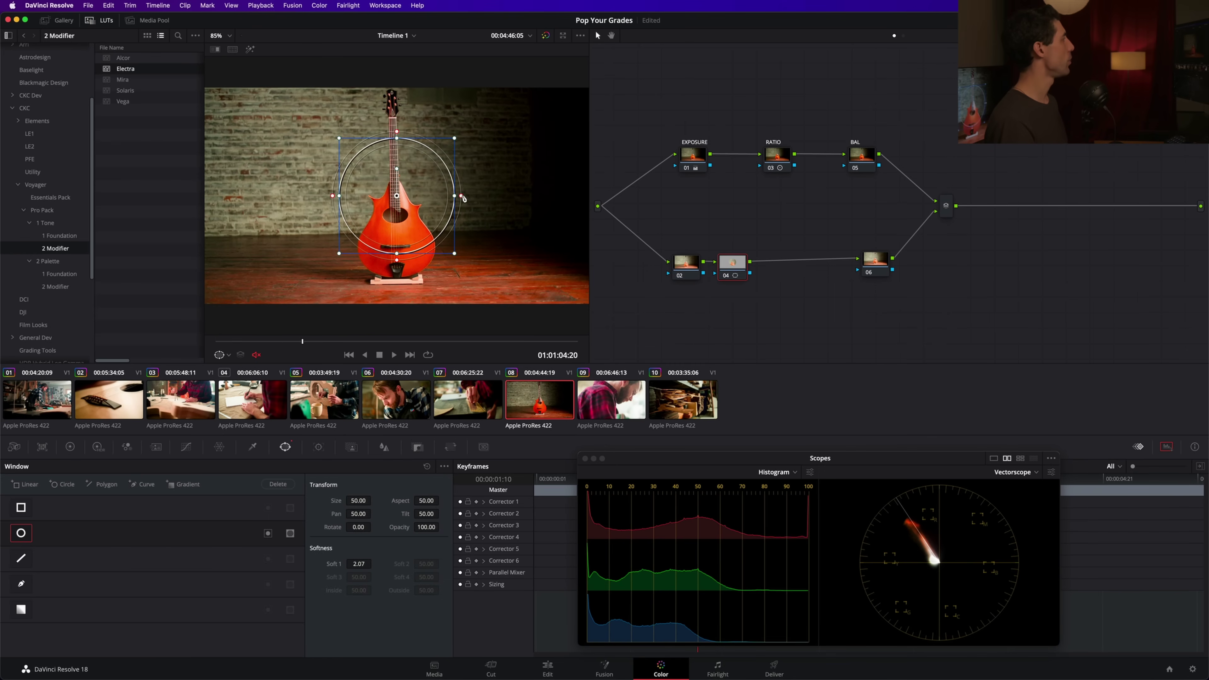
# Step: Shape the window into a tall ellipse around the guitar, with Aspect 26.37, Pan 49.45, Tilt 51.04 and softness about 17
pyautogui.moveTo(462, 196); pyautogui.dragTo(480, 196)
pyautogui.moveTo(397, 258); pyautogui.dragTo(397, 305)
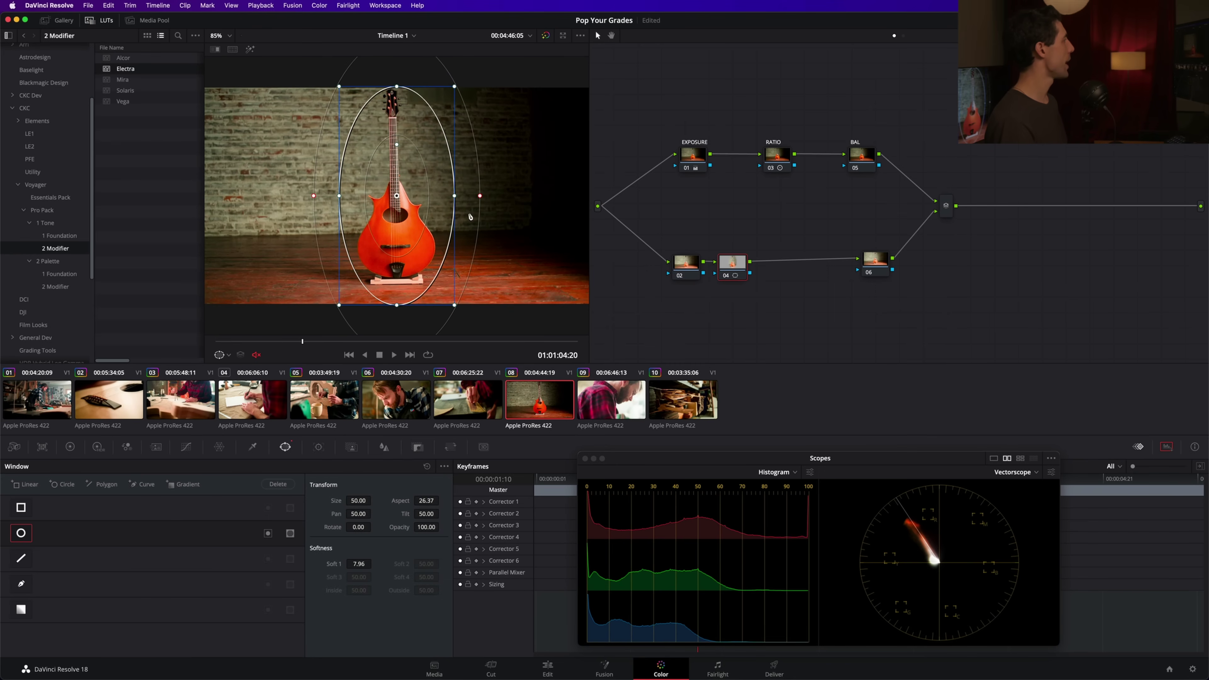
pyautogui.moveTo(479, 196); pyautogui.dragTo(498, 196)
pyautogui.moveTo(392, 242); pyautogui.dragTo(383, 225)
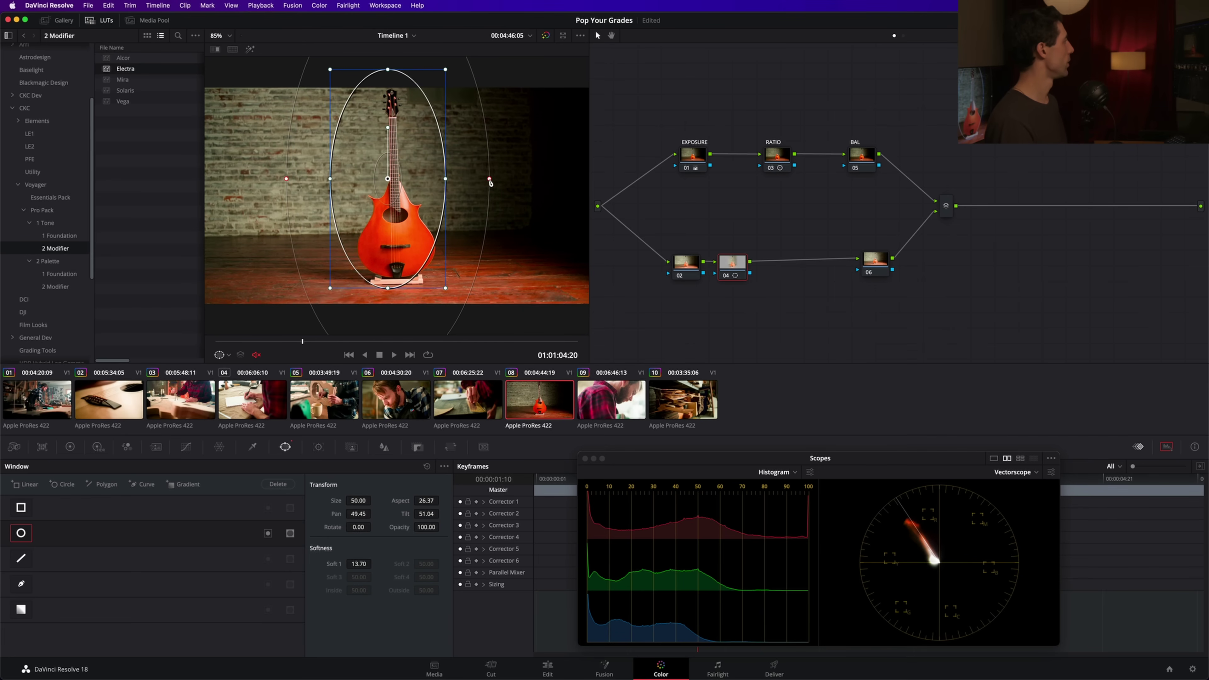
pyautogui.moveTo(491, 183); pyautogui.dragTo(499, 190)
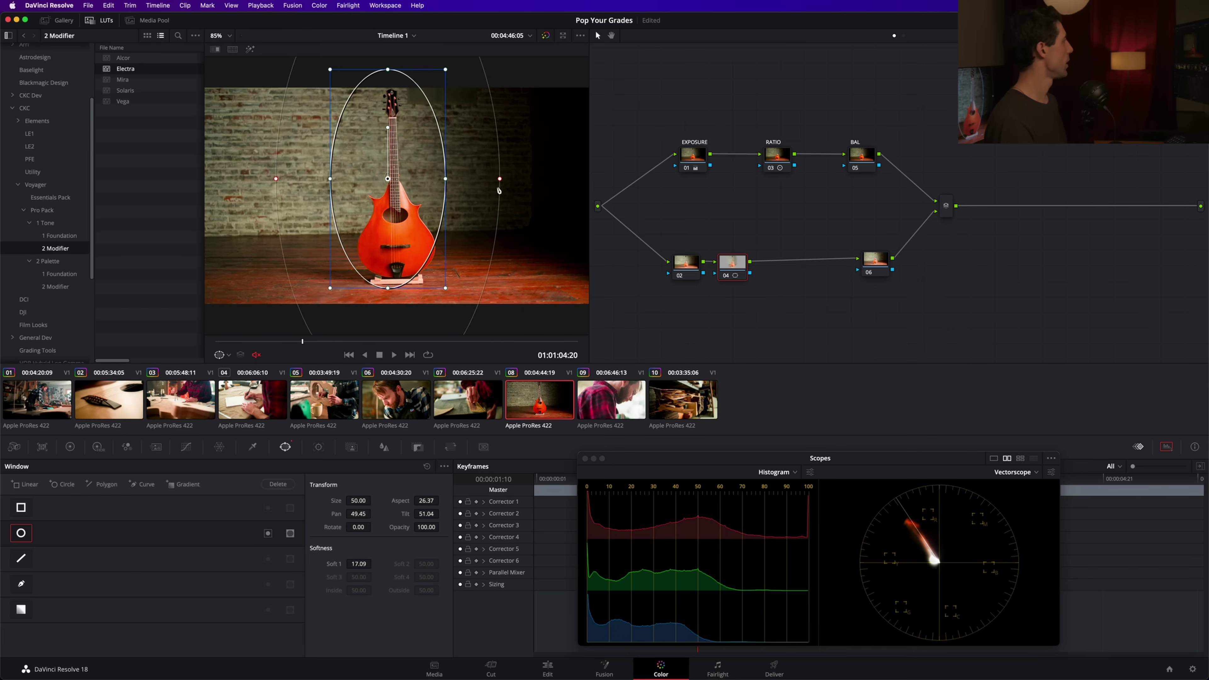
# Step: Invert the window, check its matte in highlight view, and widen it to Size 52.59, Aspect 31.83 and Pan 49.91
pyautogui.click(268, 534)
pyautogui.hotkey('shift', 'h')
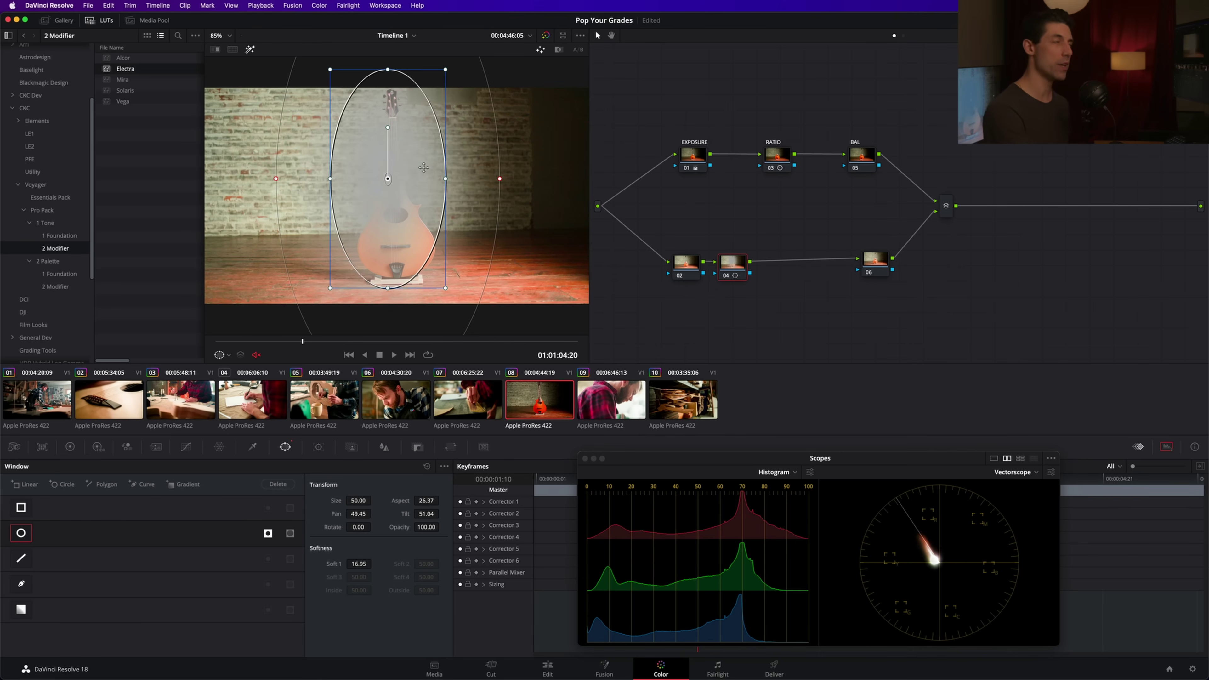
pyautogui.hotkey('shift', 'h')
pyautogui.moveTo(388, 193); pyautogui.dragTo(465, 179)
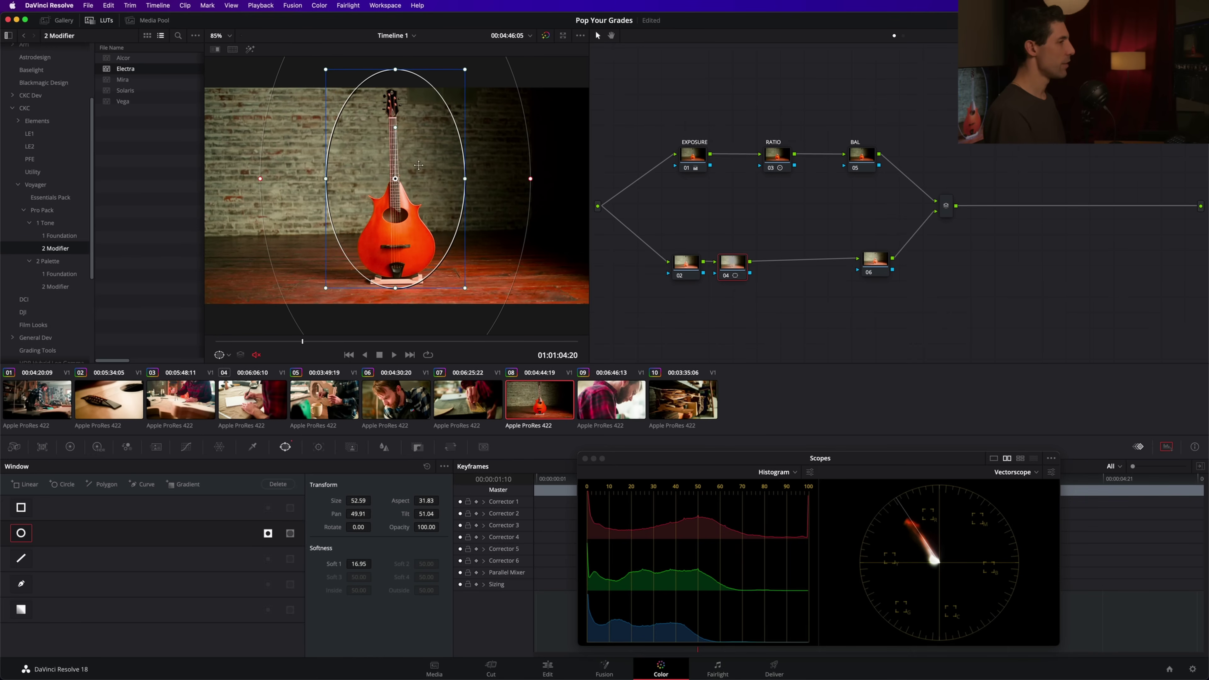
# Step: Hide the window overlay and darken the guitar's surroundings with node 04 Offset values of 12.86, 13.86 and 15.02
pyautogui.click(222, 355)
pyautogui.click(223, 369)
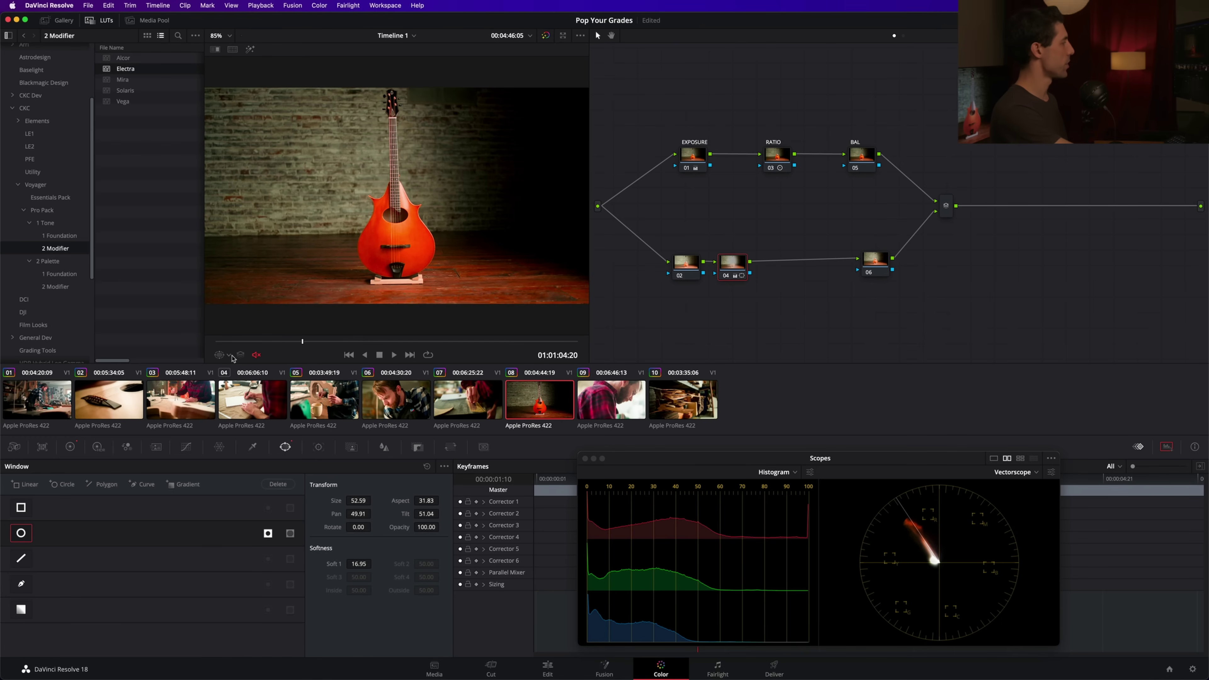
pyautogui.hotkey('alt', 'z')
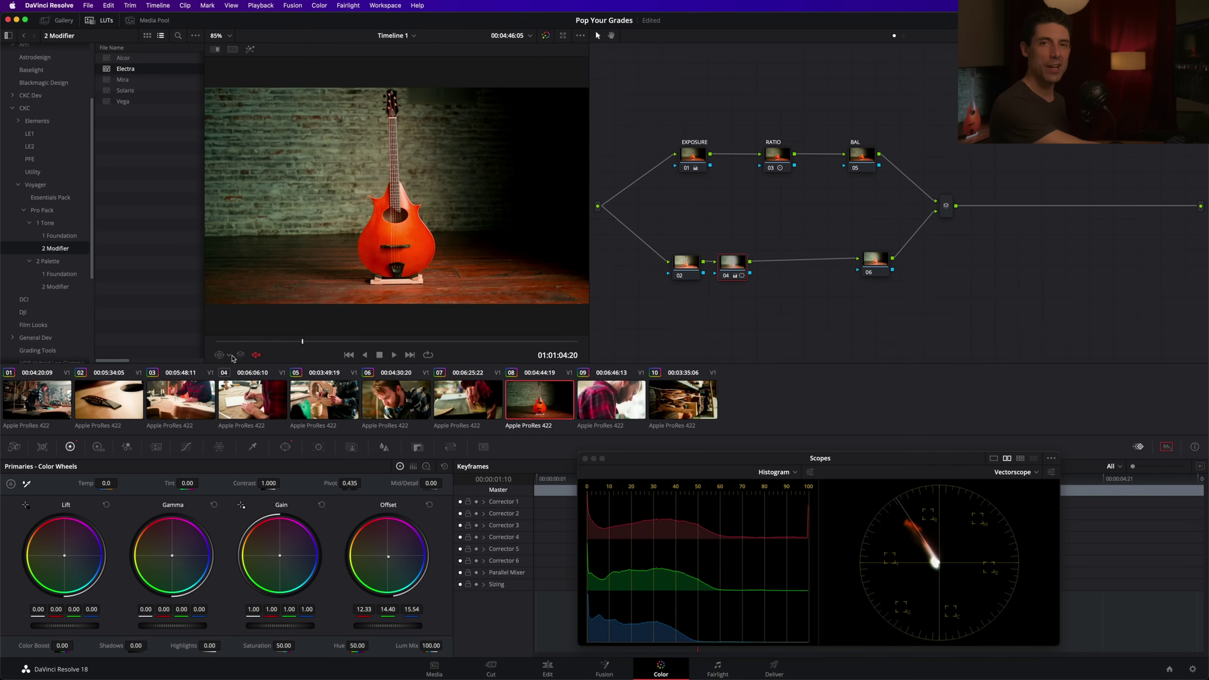
pyautogui.press('super+d')
pyautogui.press('super+d')
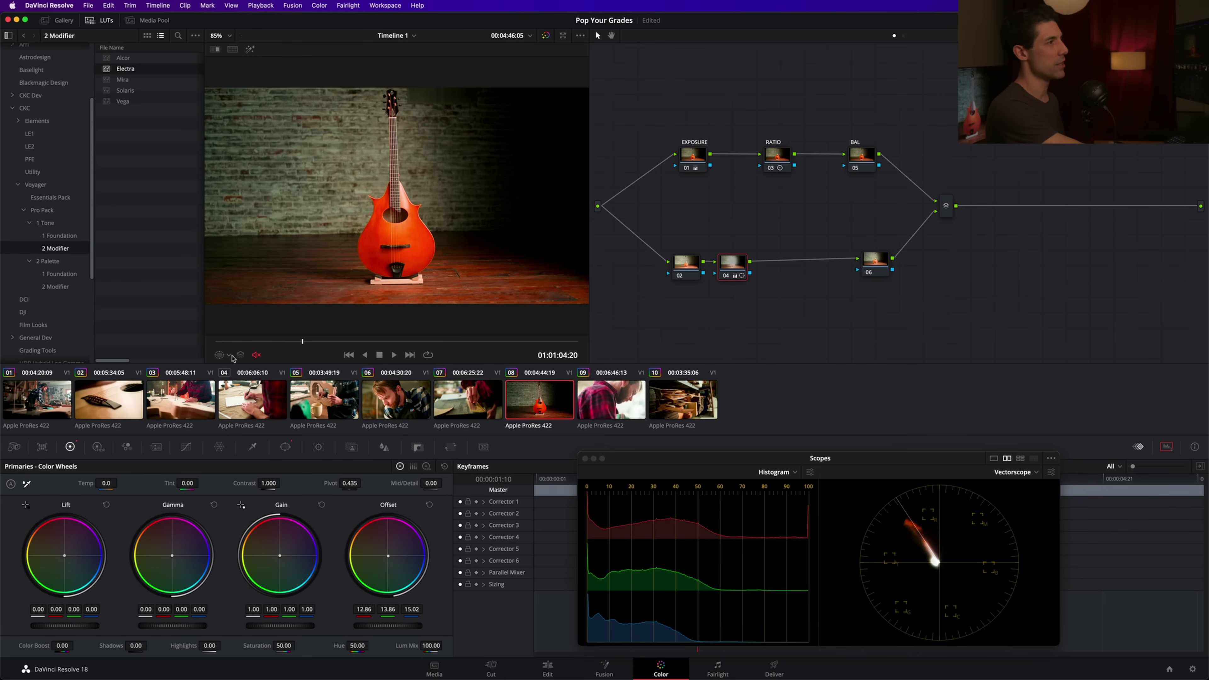
# Step: Compare the guitar shot with the vignette node 04 switched off and on
pyautogui.press('super+d')
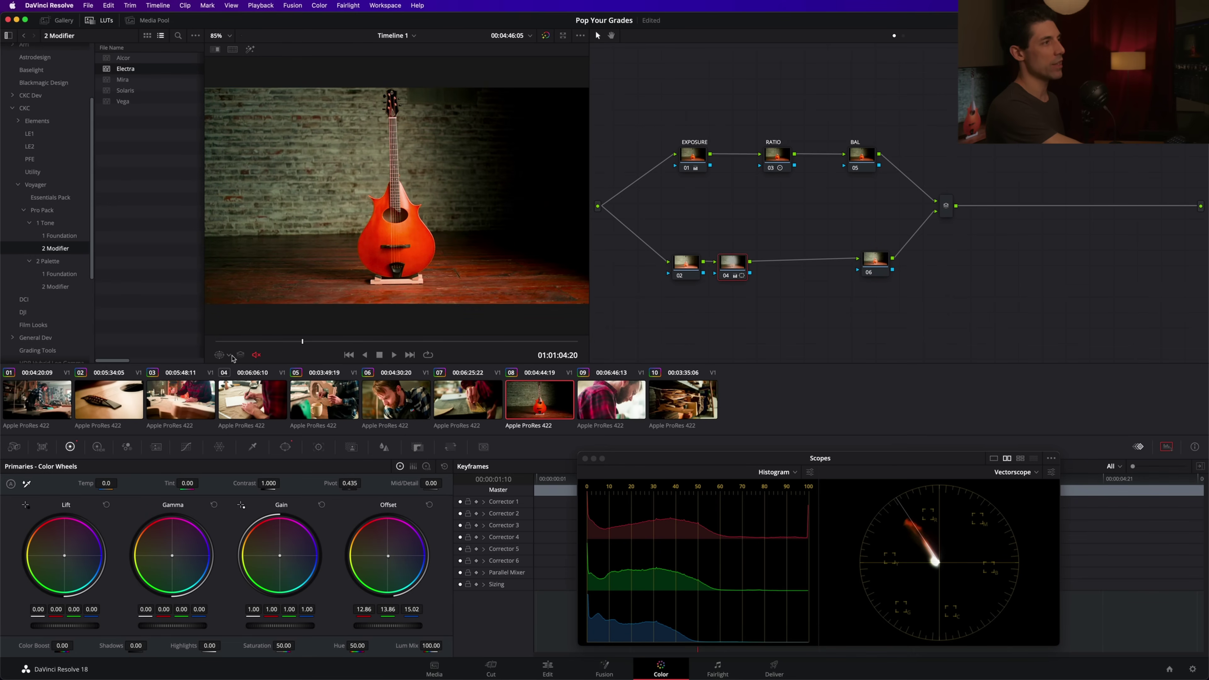
pyautogui.hotkey('ctrl', 'd')
pyautogui.hotkey('ctrl', 'd')
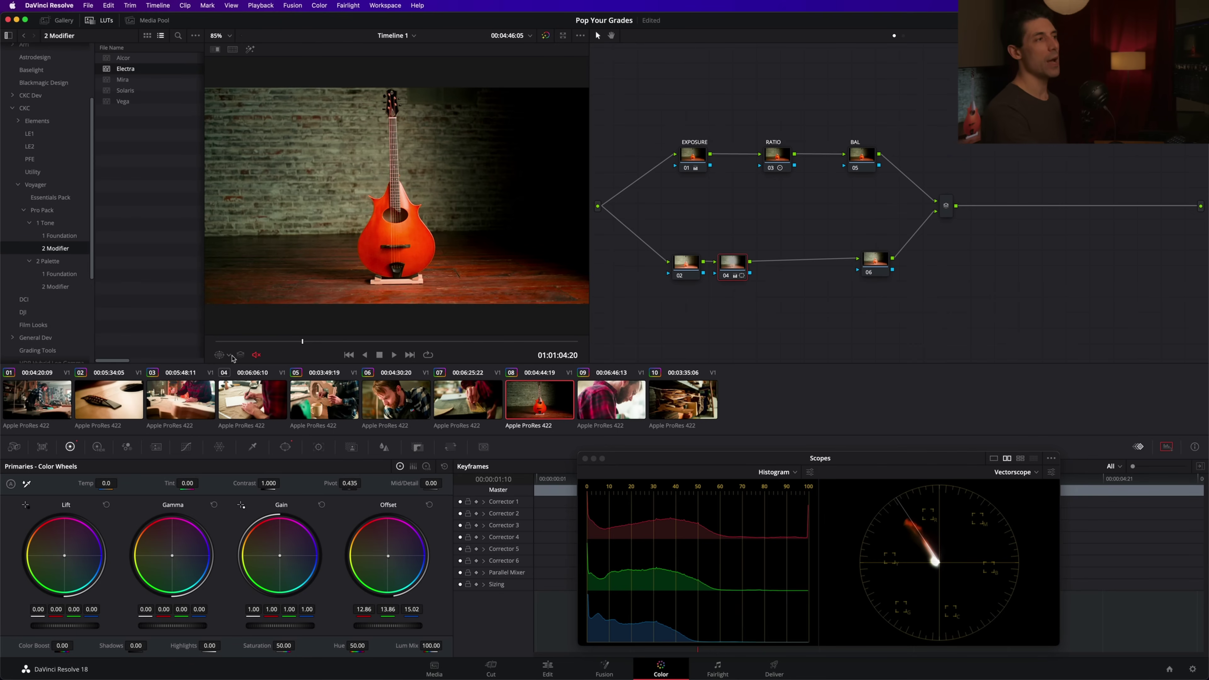
pyautogui.press('super+d')
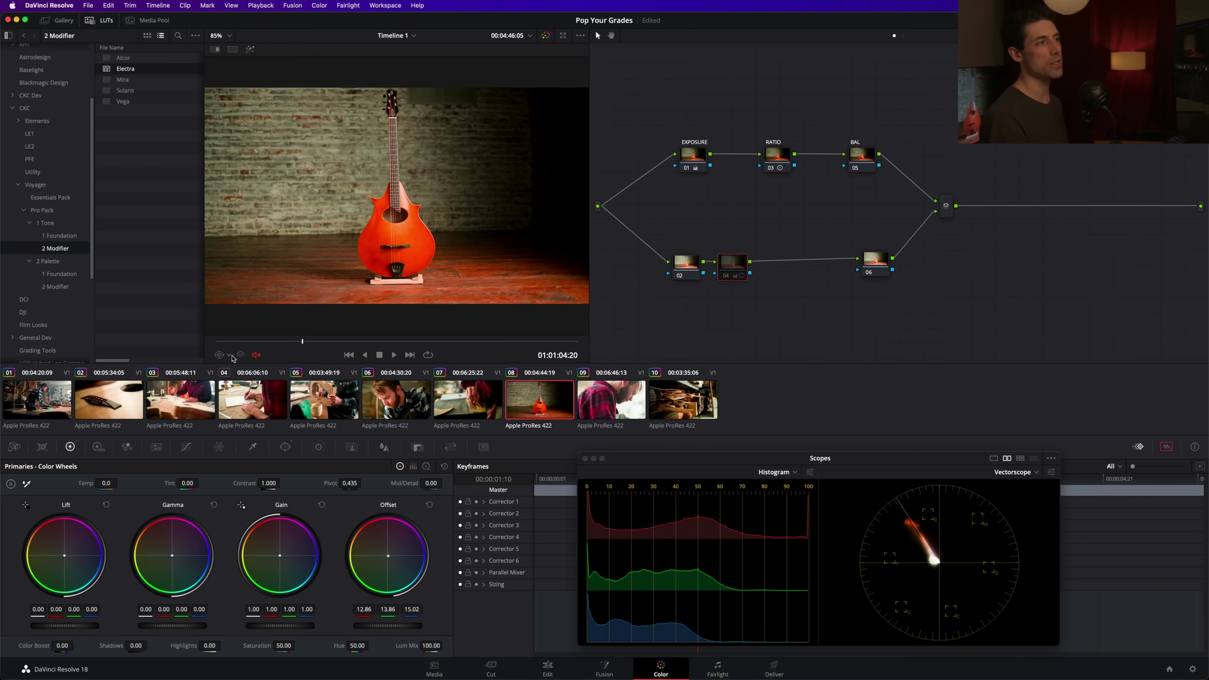
pyautogui.press('super+d')
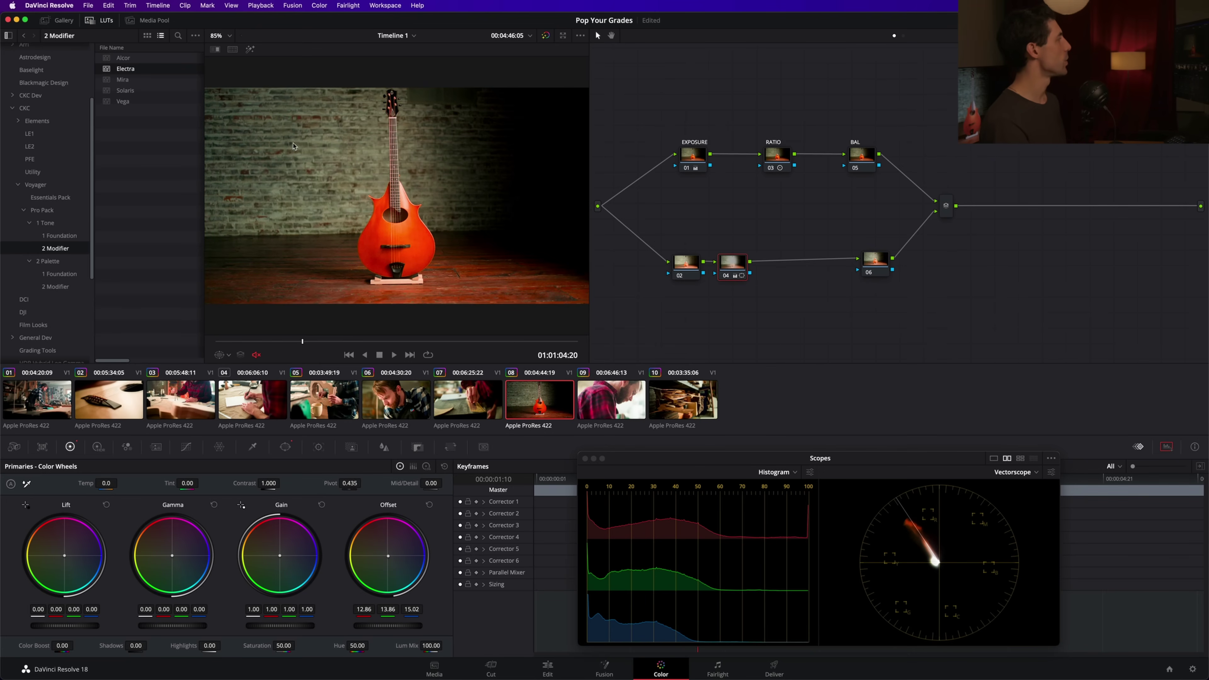
# Step: With the LUT browser hidden, compare the enlarged guitar shot with node 04 off and on, and save the project
pyautogui.click(100, 22)
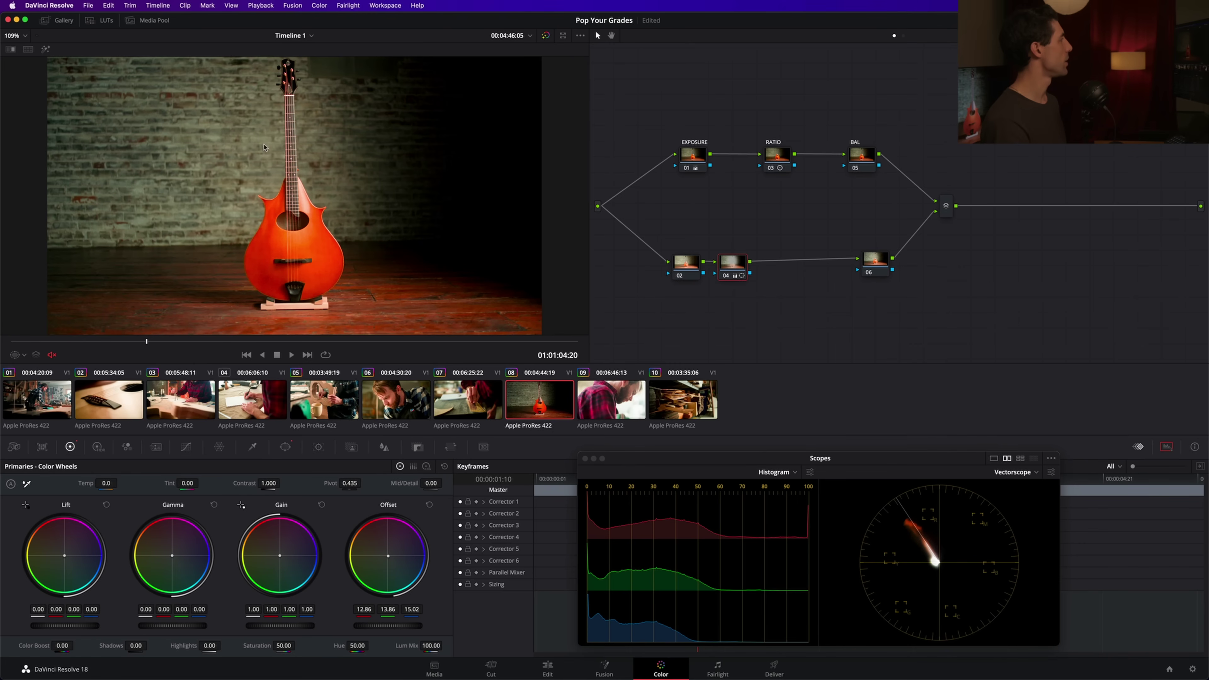
pyautogui.press('super+d')
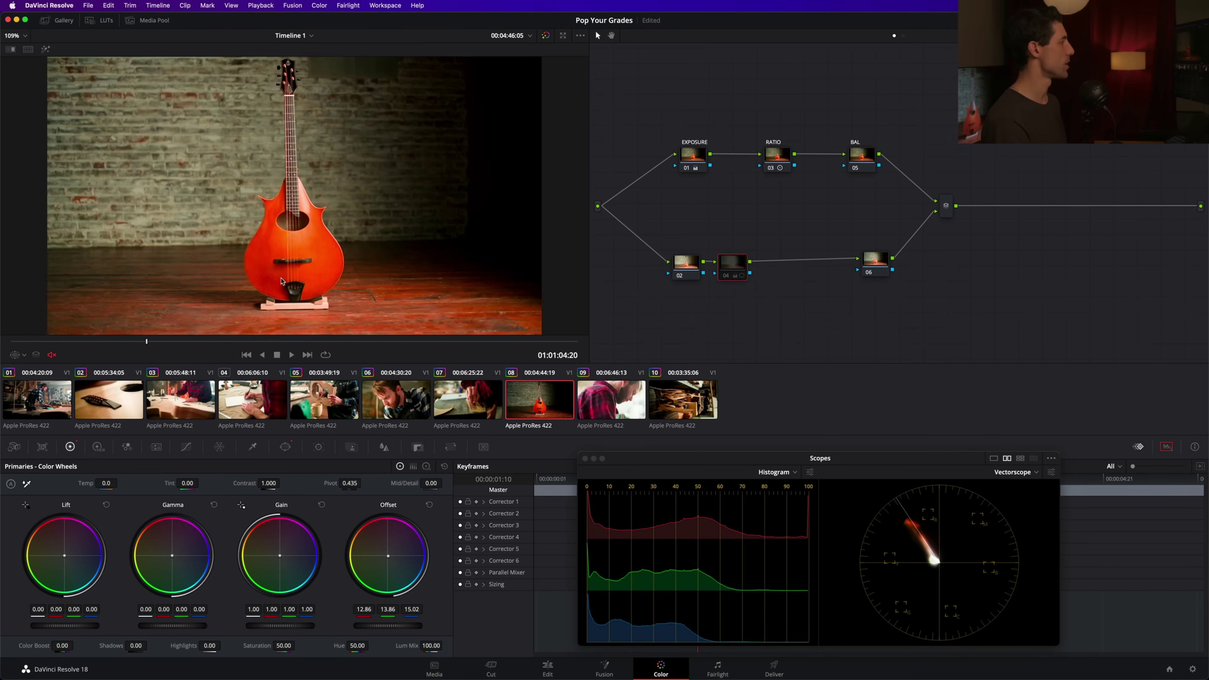
pyautogui.press('super+d')
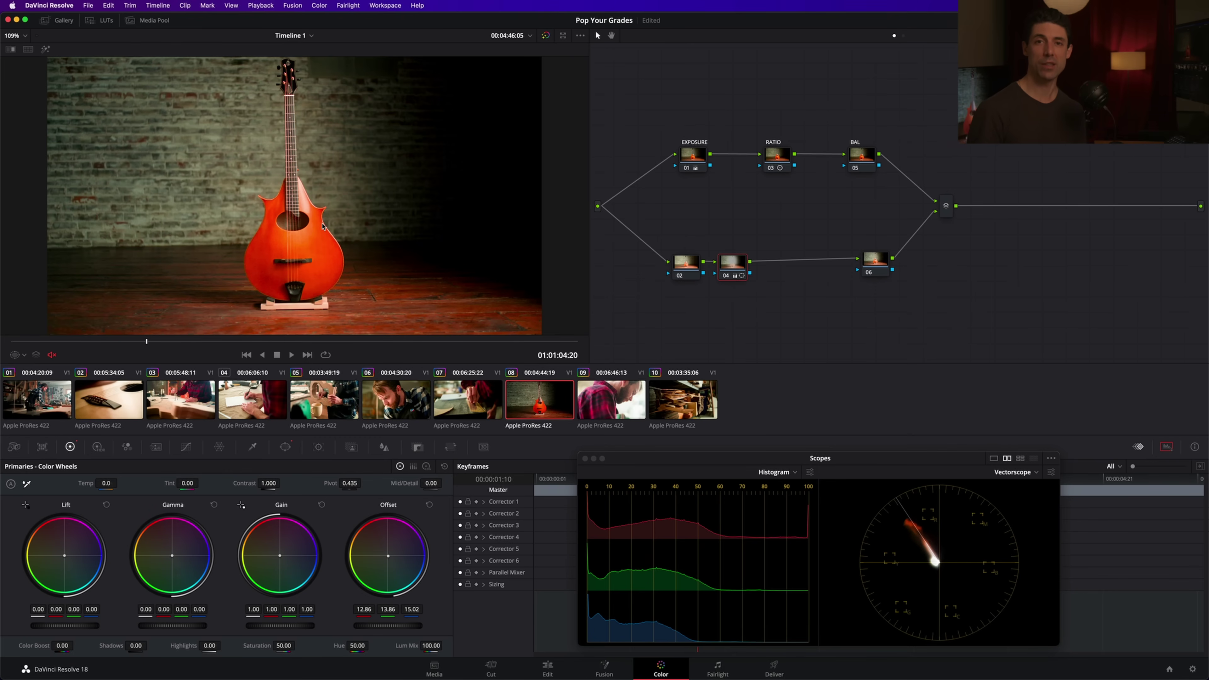
pyautogui.press('super+s')
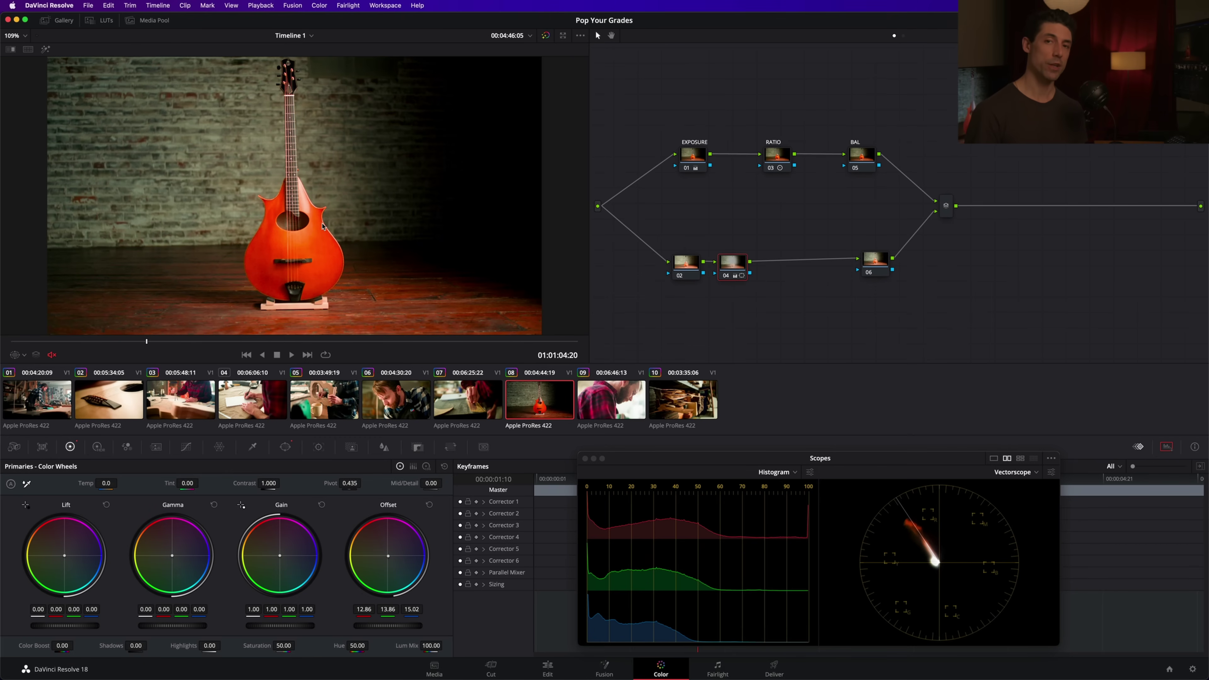